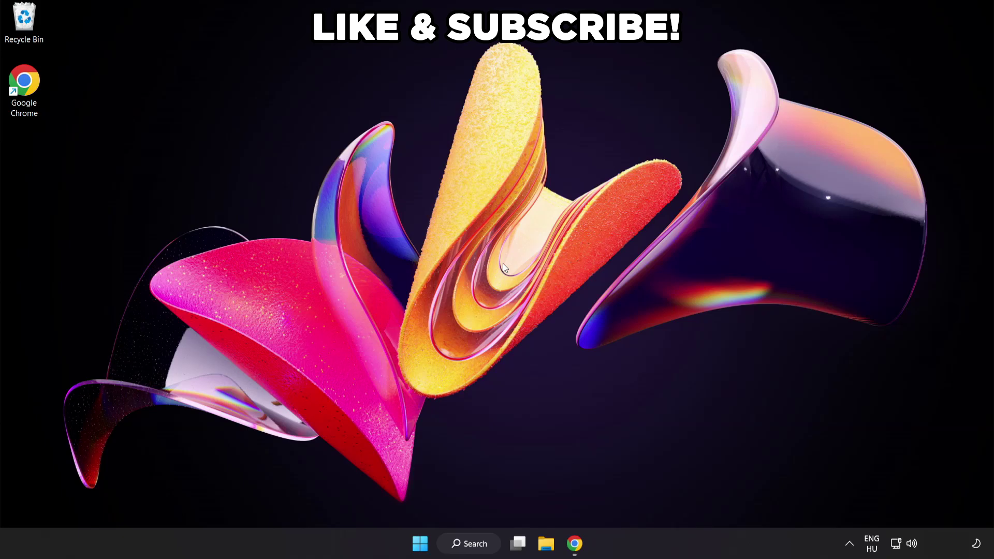
Search Windows for 'edit power plan'
click(479, 545)
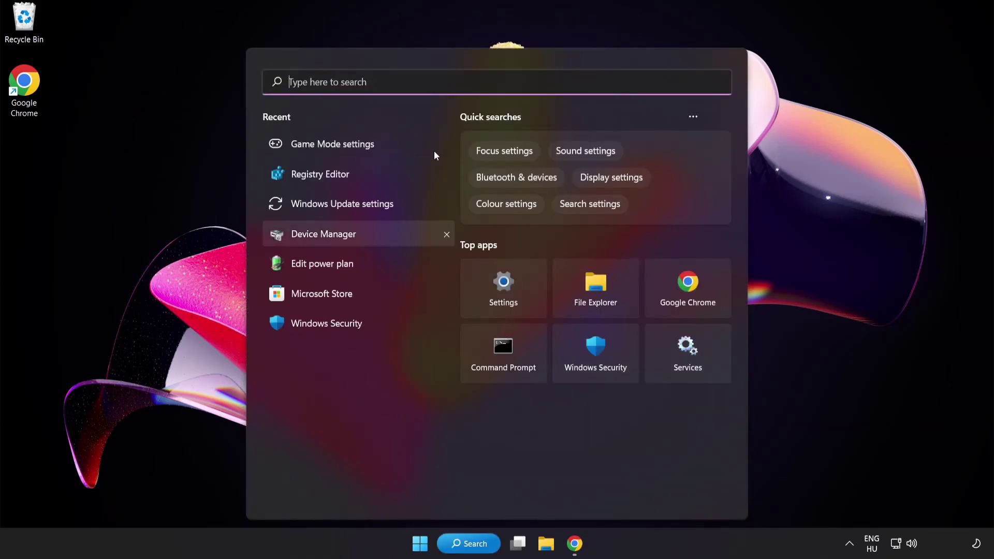
text(edit power p)
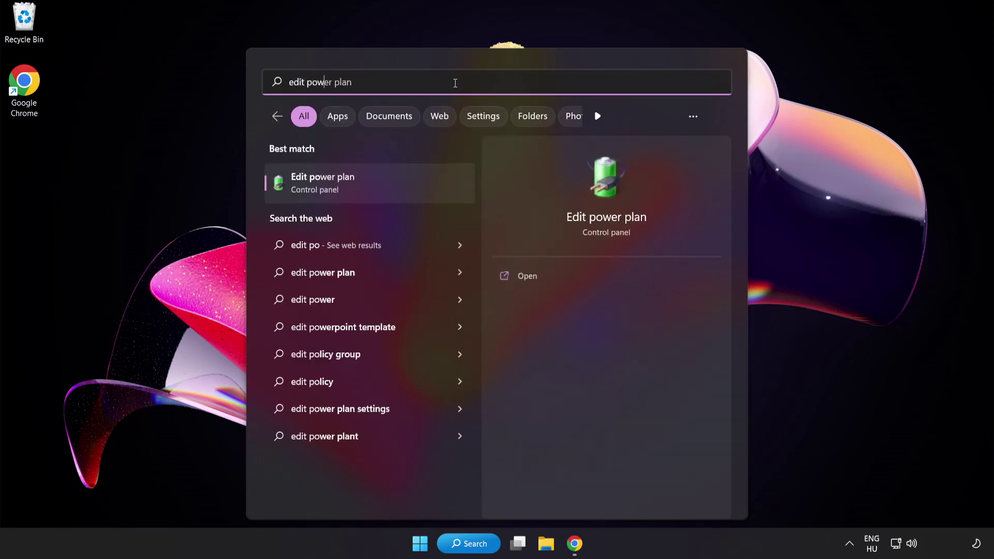
text(lan)
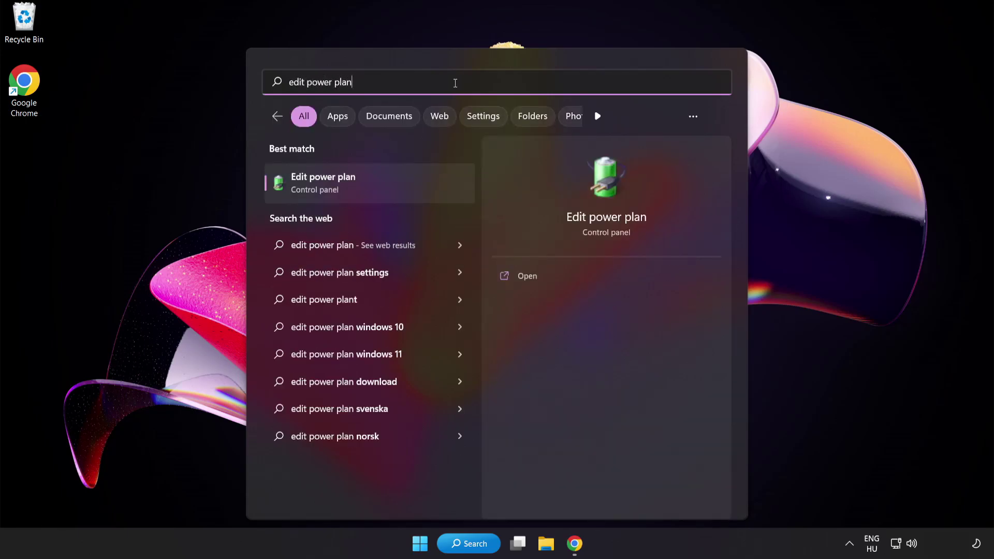
Switch the active power plan from Balanced to High performance, then close Power Options
click(402, 189)
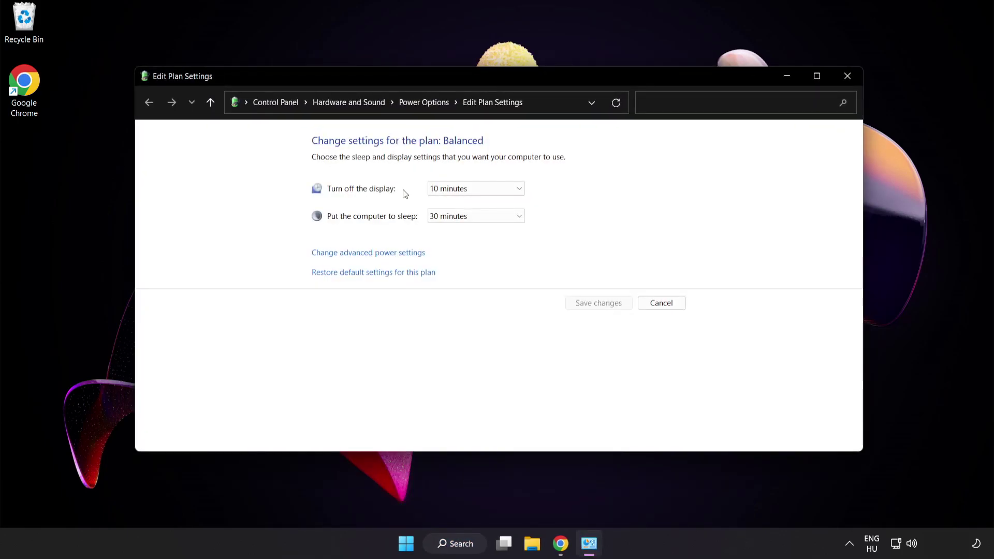
click(432, 104)
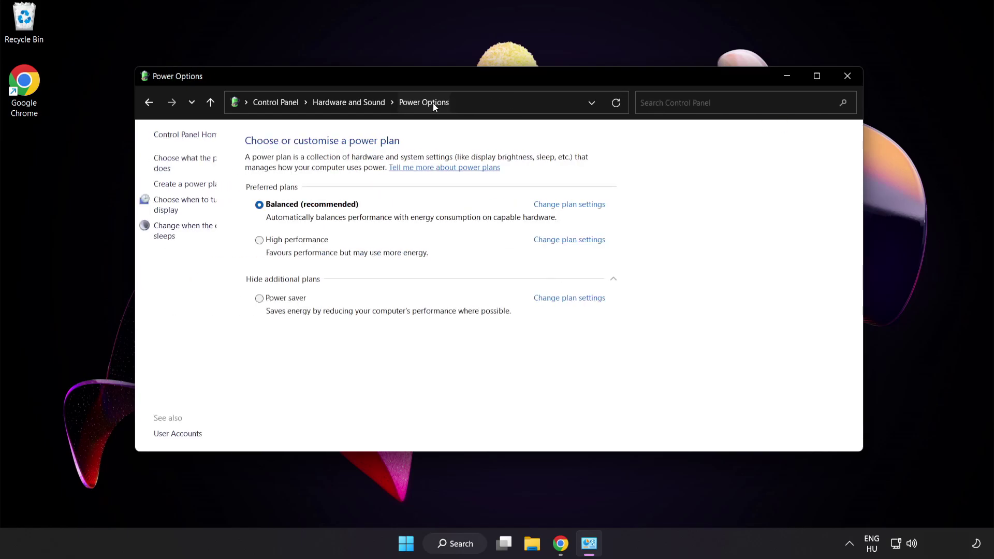
click(332, 242)
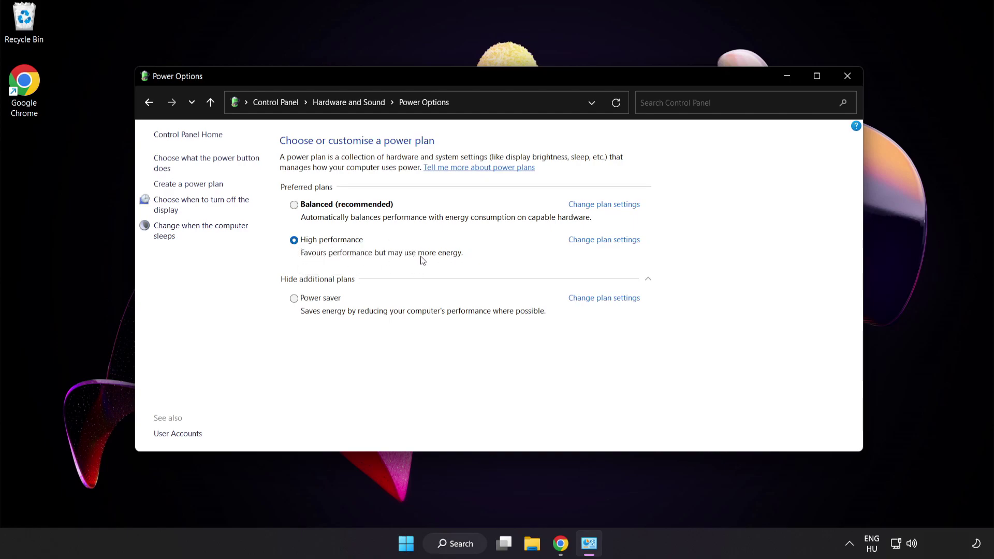
click(848, 76)
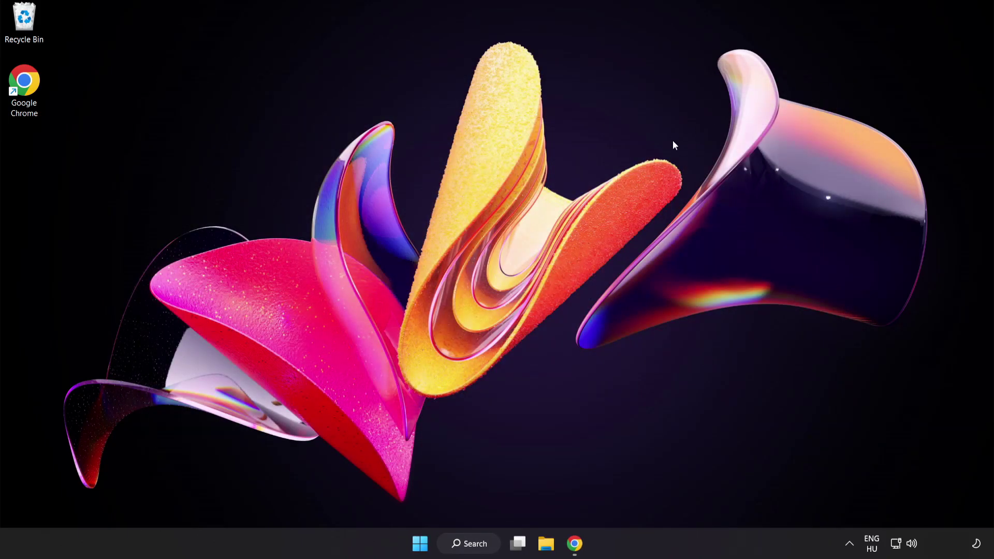
Search Windows for 'device manager'
click(468, 543)
text(device manager)
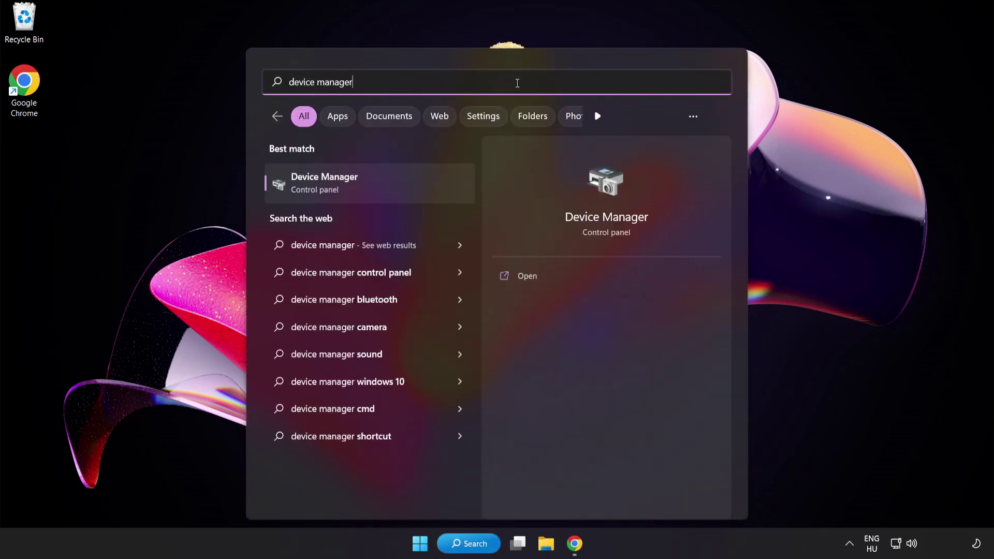
Launch Device Manager, center its window, and select the VMware SVGA 3D display adapter
click(407, 191)
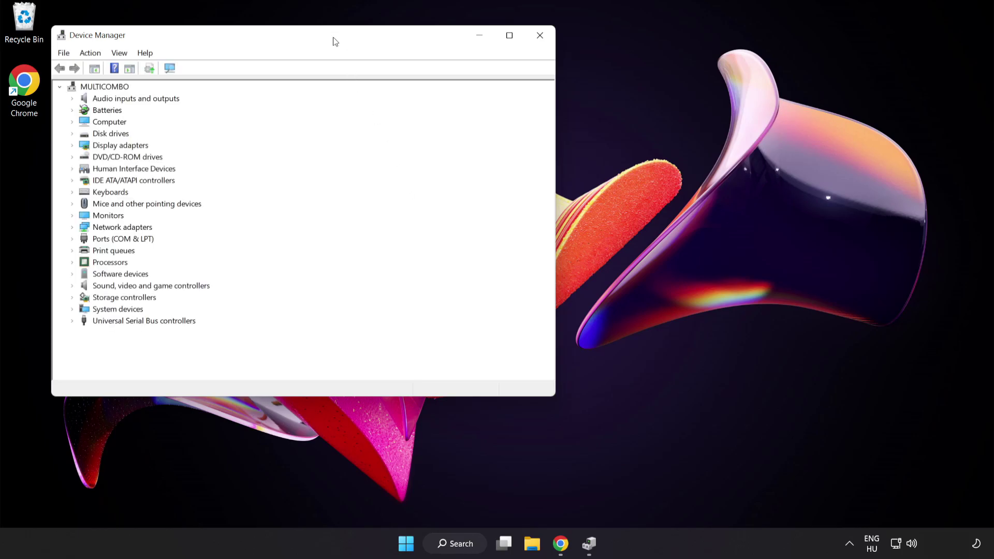
drag(335, 41, 503, 102)
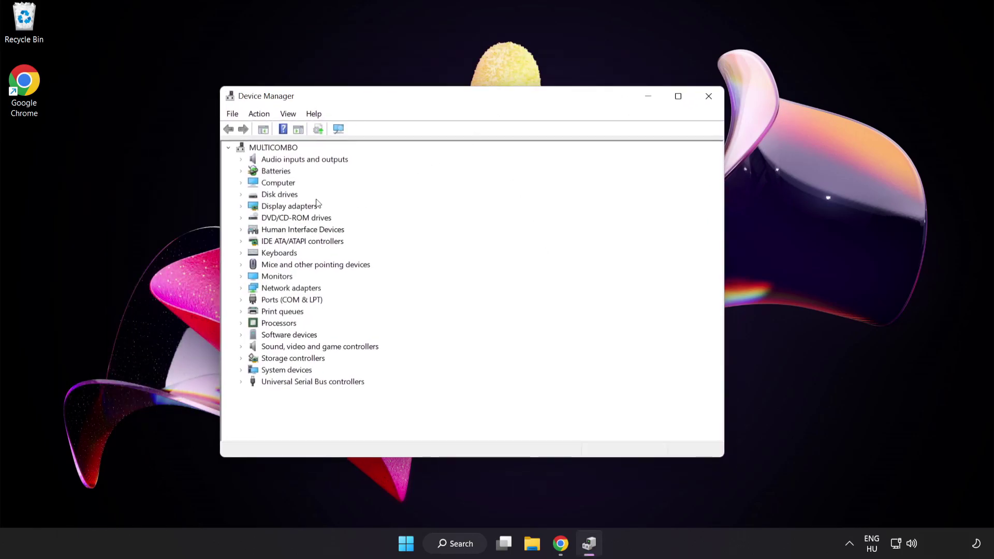
click(255, 212)
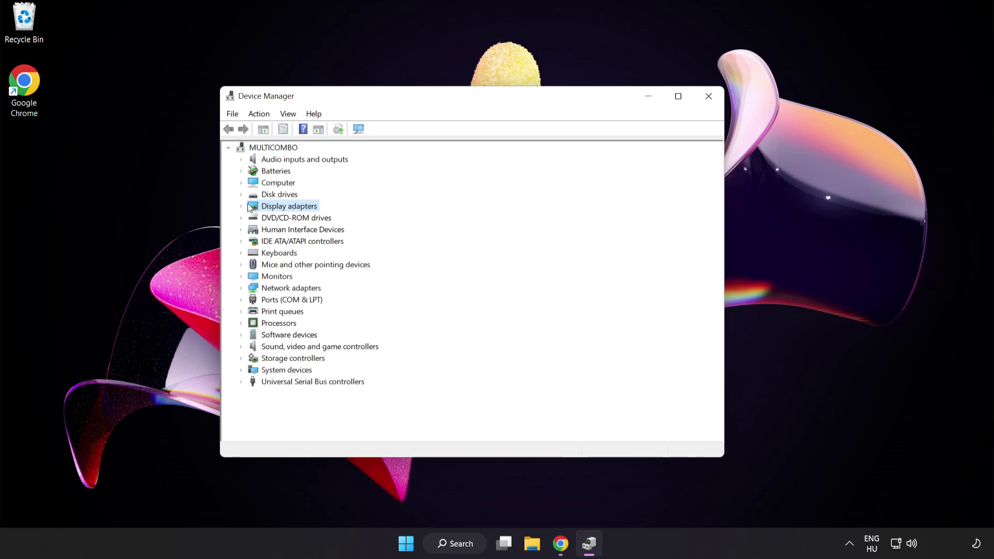
click(240, 207)
click(283, 219)
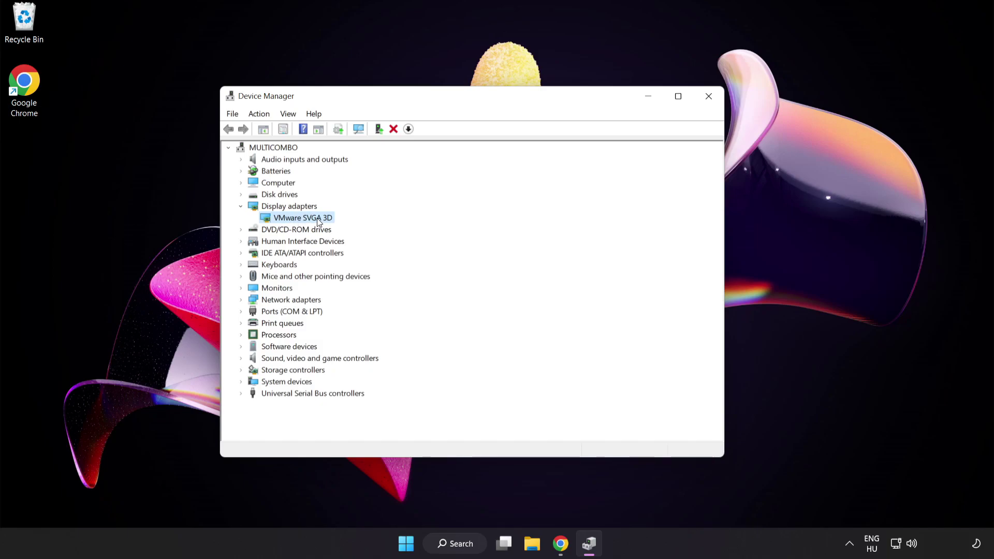
Run an automatic driver search for VMware SVGA 3D; the best driver is already installed
right_click(317, 218)
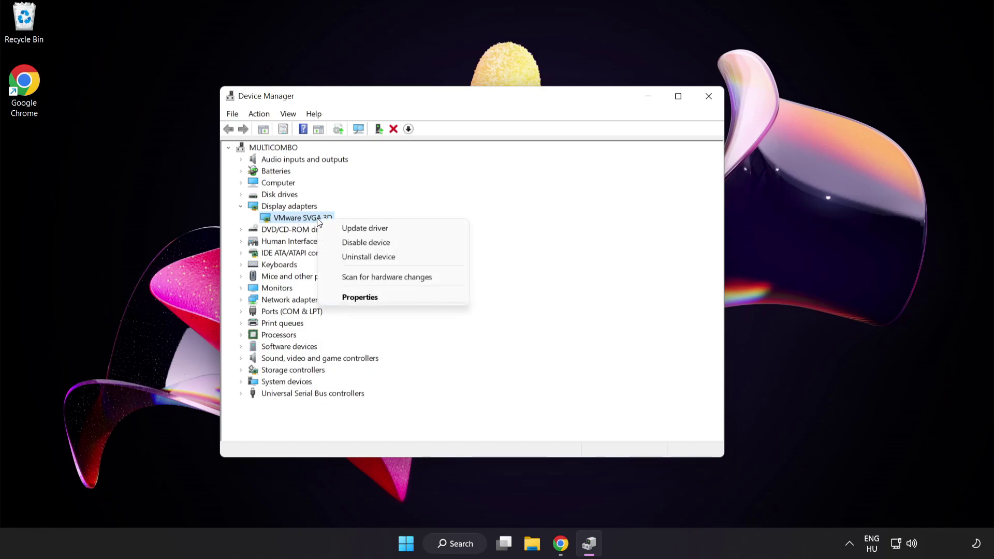
click(389, 228)
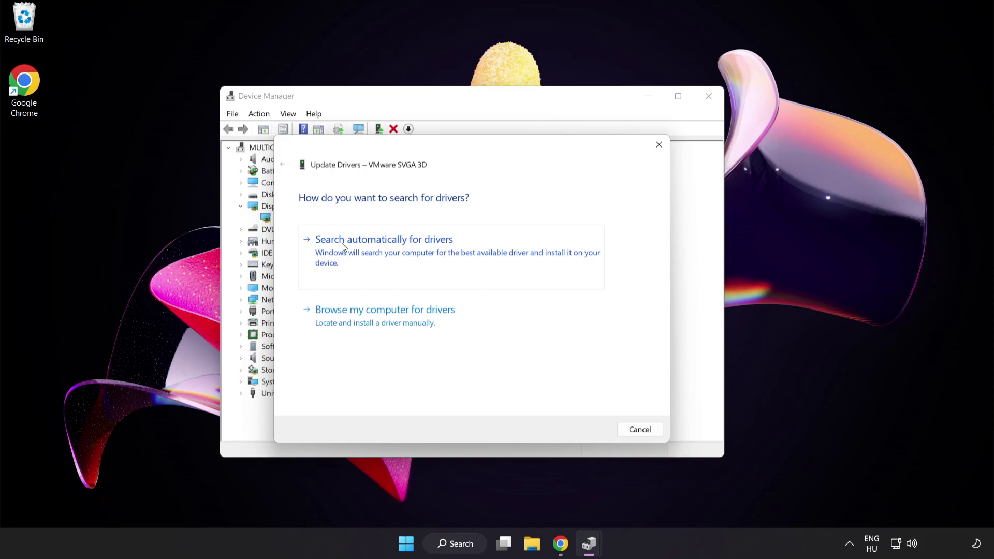
click(411, 251)
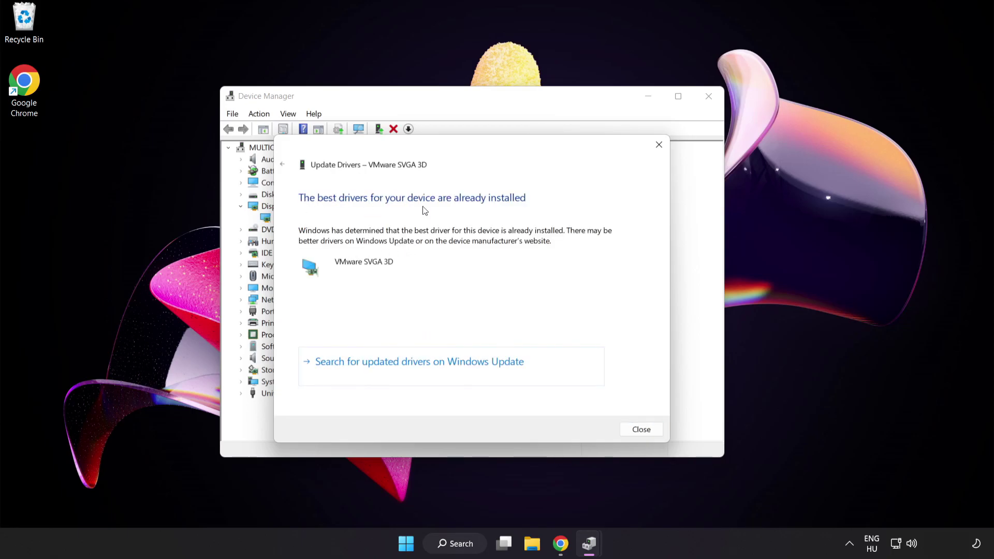
click(640, 431)
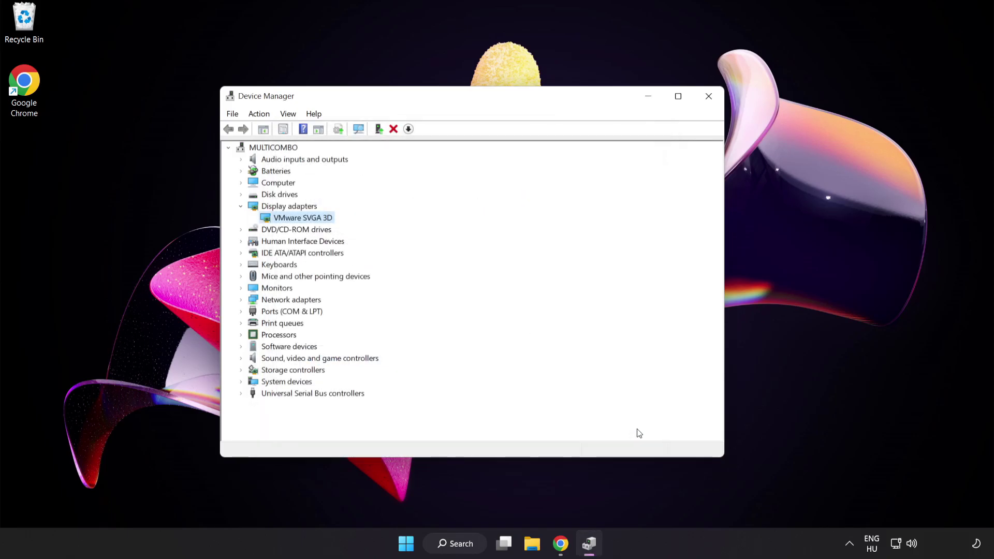
Close Device Manager and search Windows for 'game mode settings'
click(707, 98)
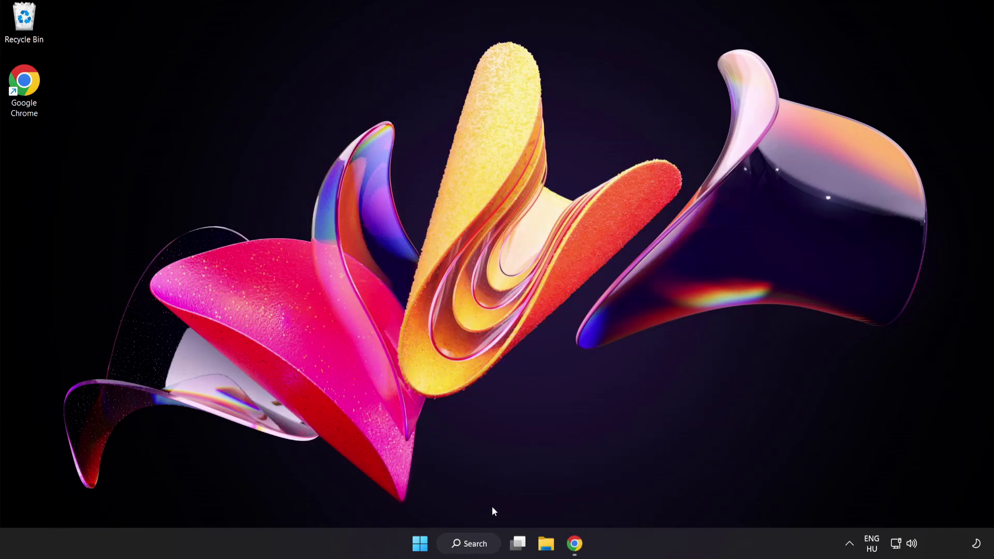
click(481, 550)
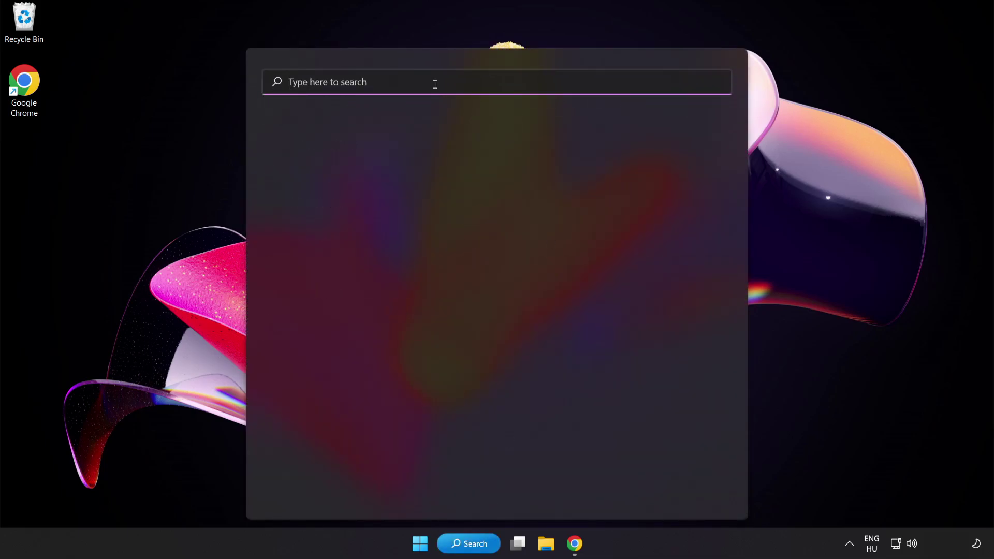
text(game mode settings)
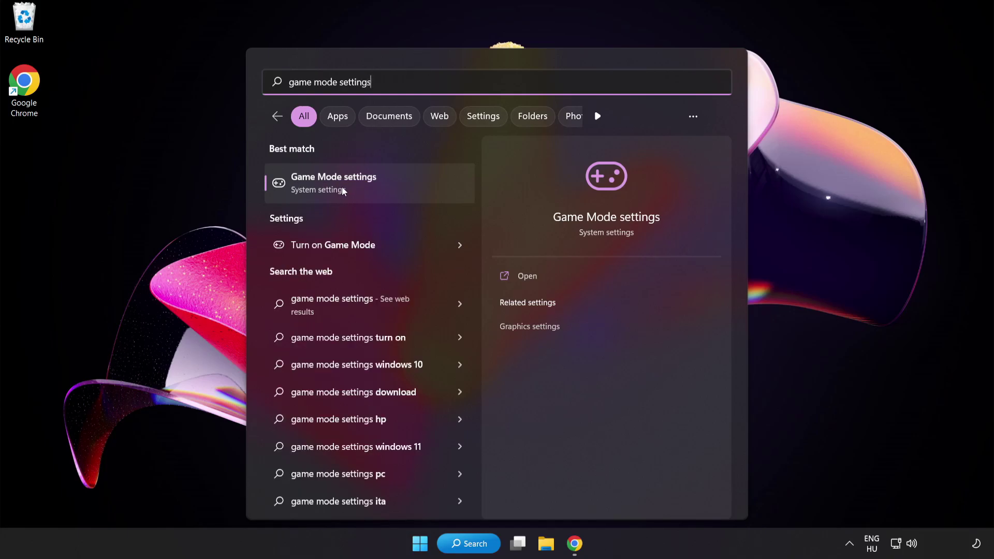
Review the Game Mode and Xbox Game Bar pages, with the controller shortcut Off, then close Settings
click(363, 191)
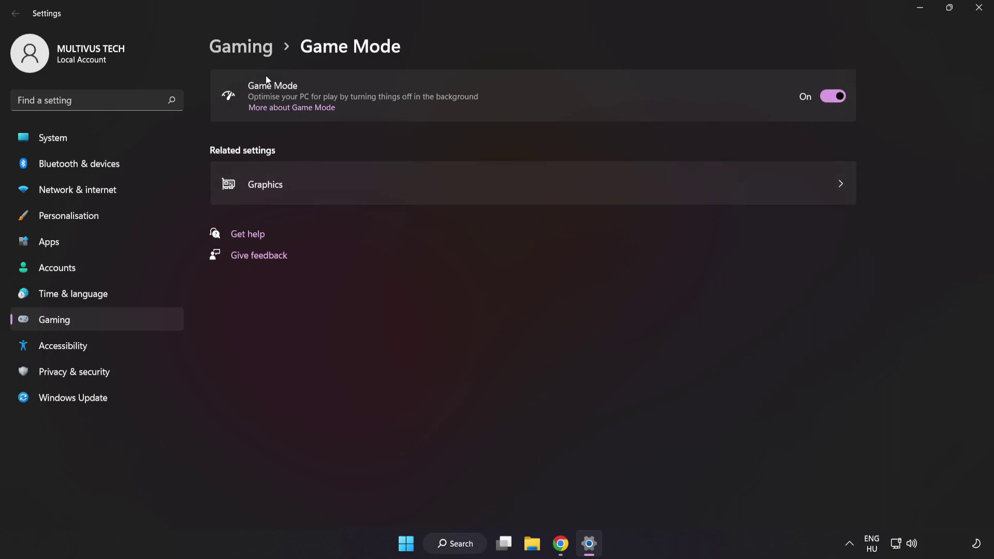
click(245, 50)
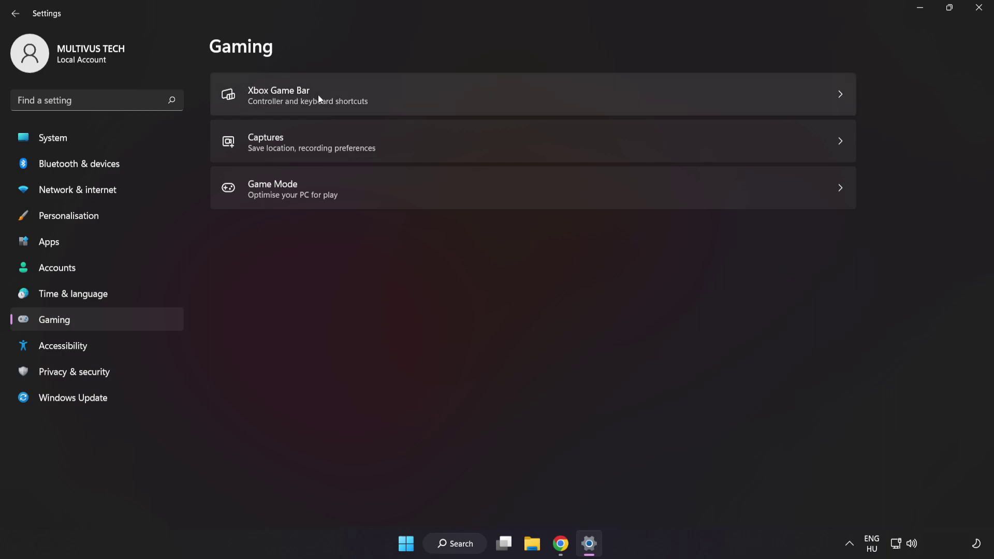
click(717, 92)
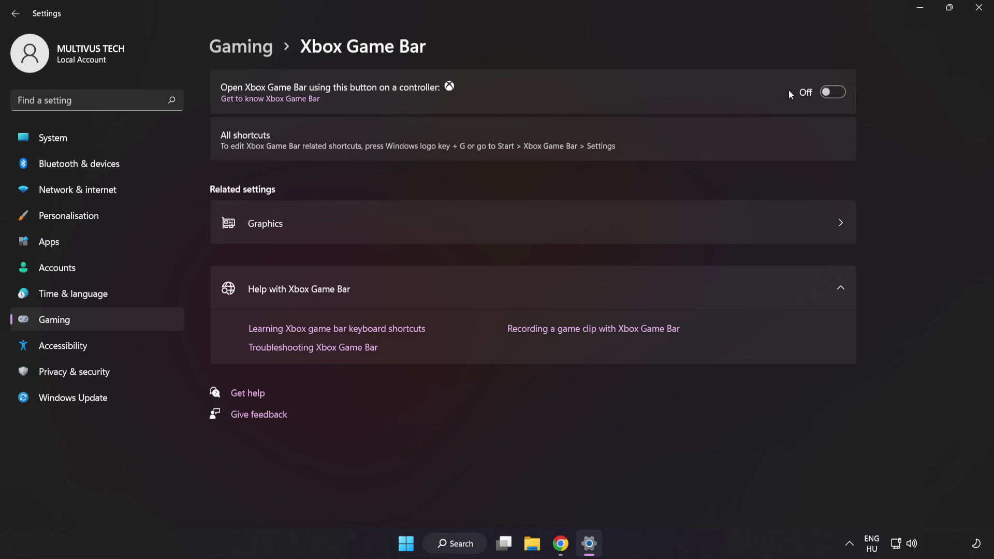
click(980, 9)
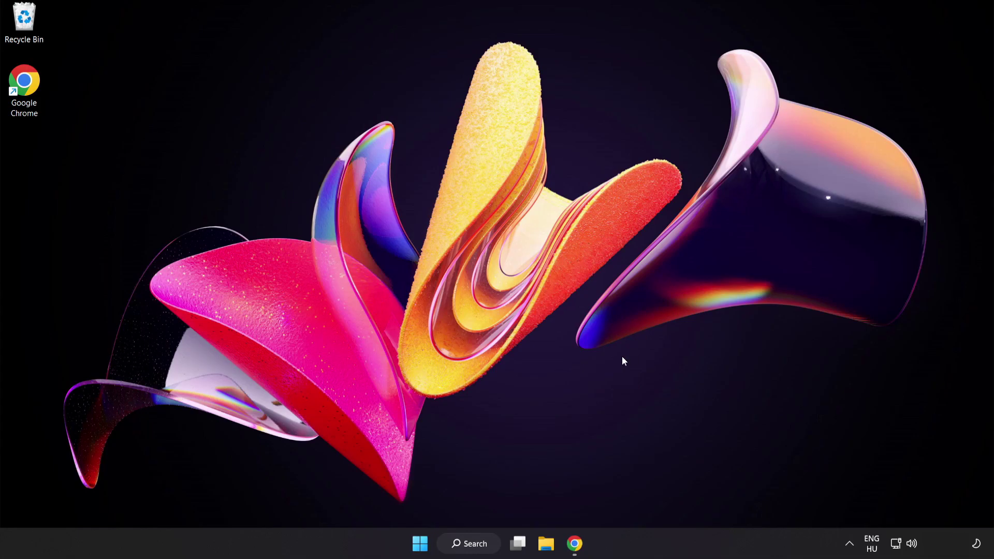
Launch Task Manager from the Start right-click menu and end the Google Chrome task
right_click(418, 548)
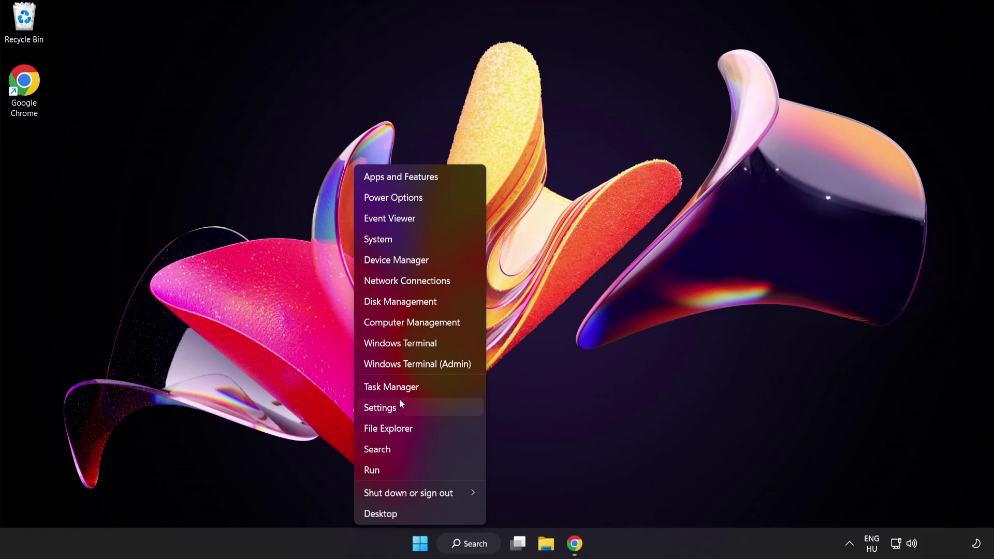
click(427, 387)
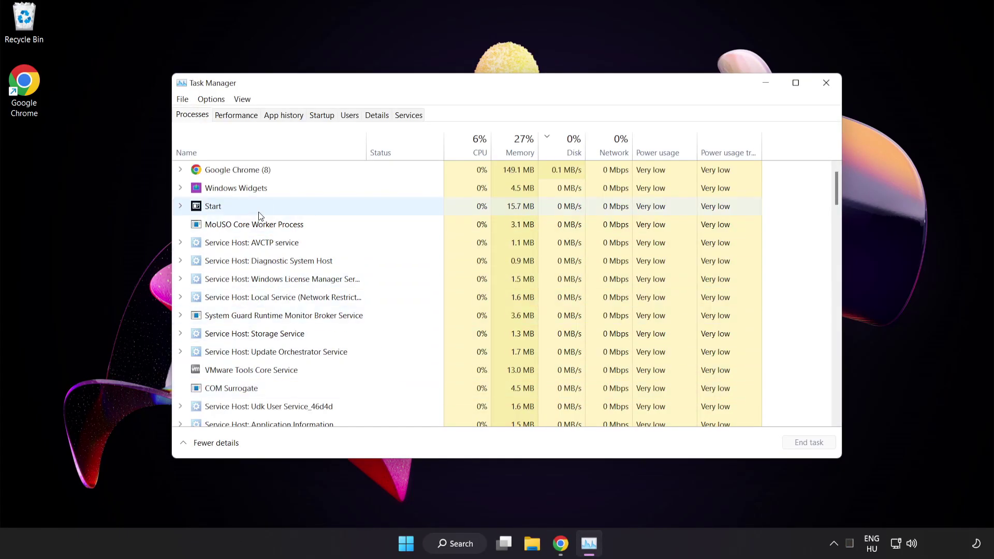
click(252, 172)
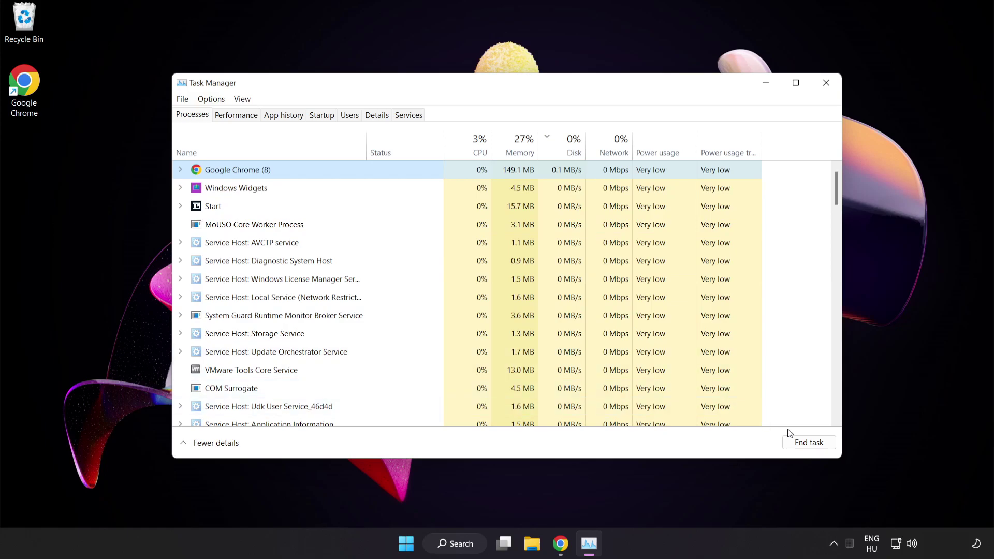
click(804, 443)
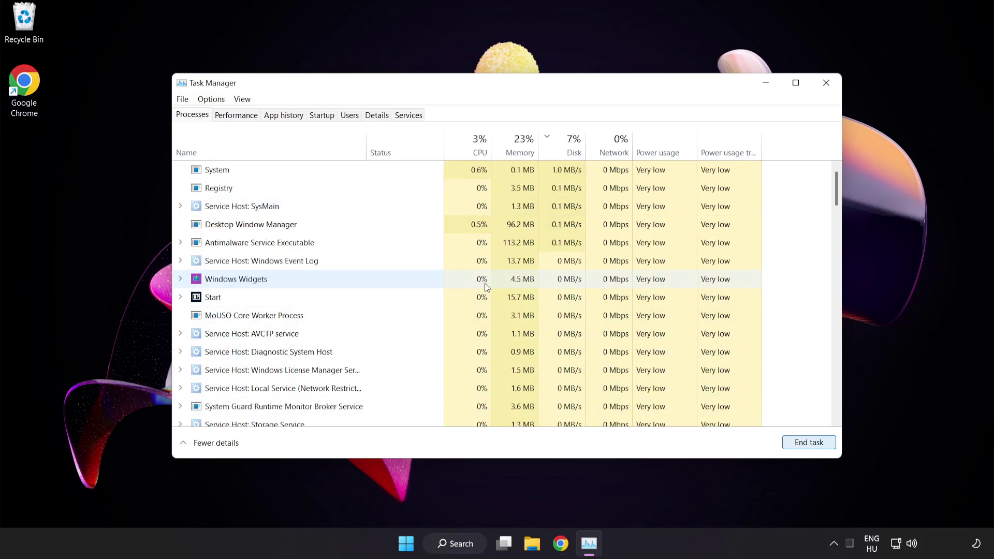
mouse_move(836, 189)
mouse_down()
mouse_move(834, 348)
mouse_move(833, 171)
mouse_up()
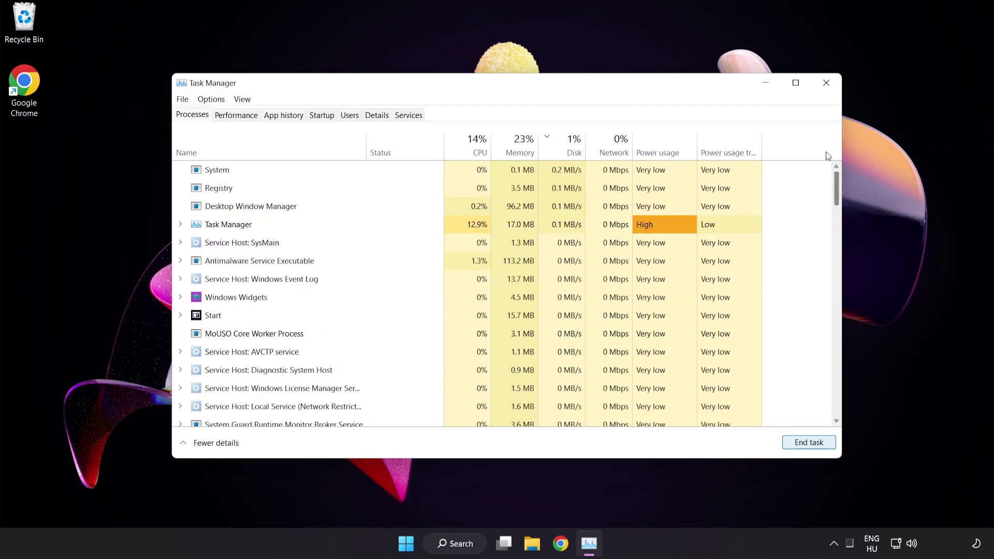
Disable Cortana, Phone Link and Terminal in the Startup apps list
click(324, 116)
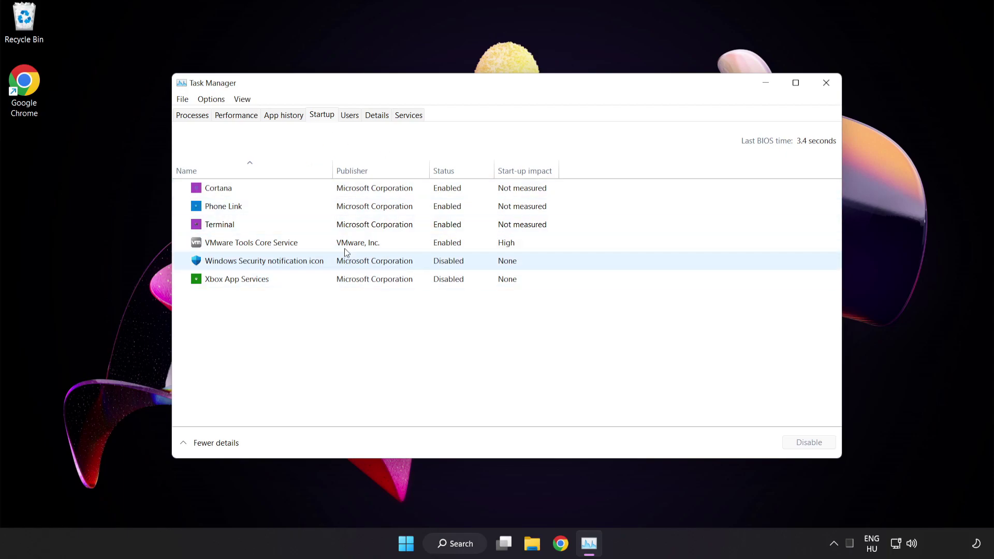
click(350, 194)
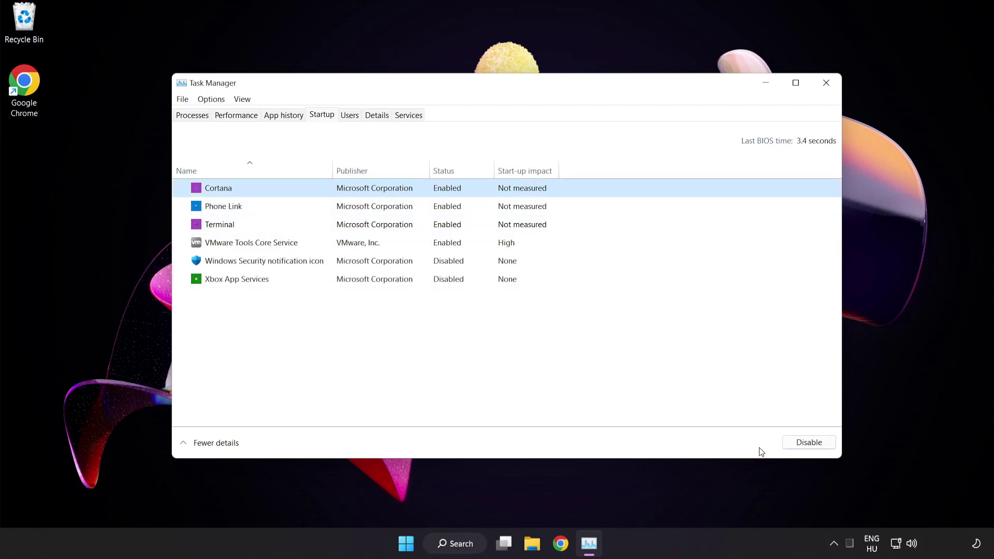
click(814, 443)
click(288, 209)
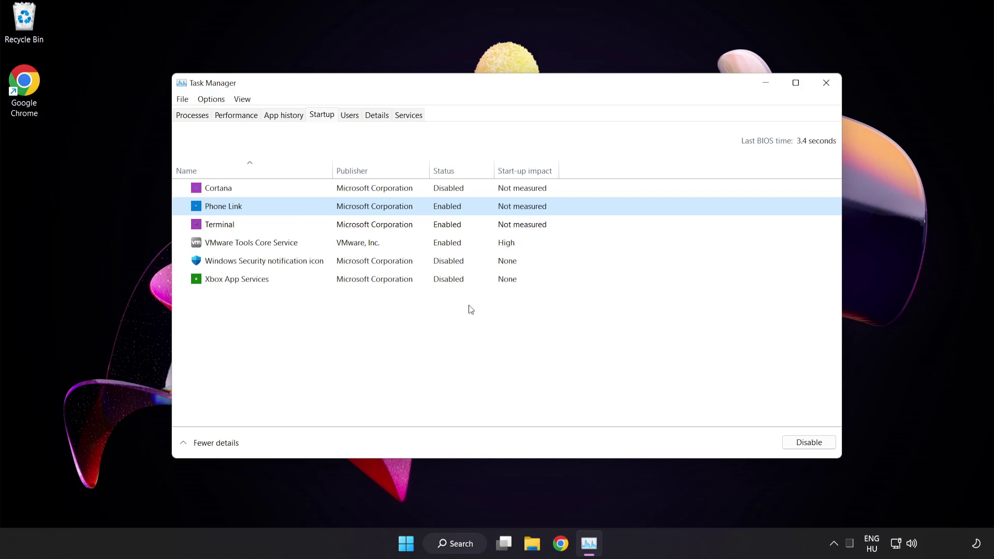
click(805, 443)
click(397, 228)
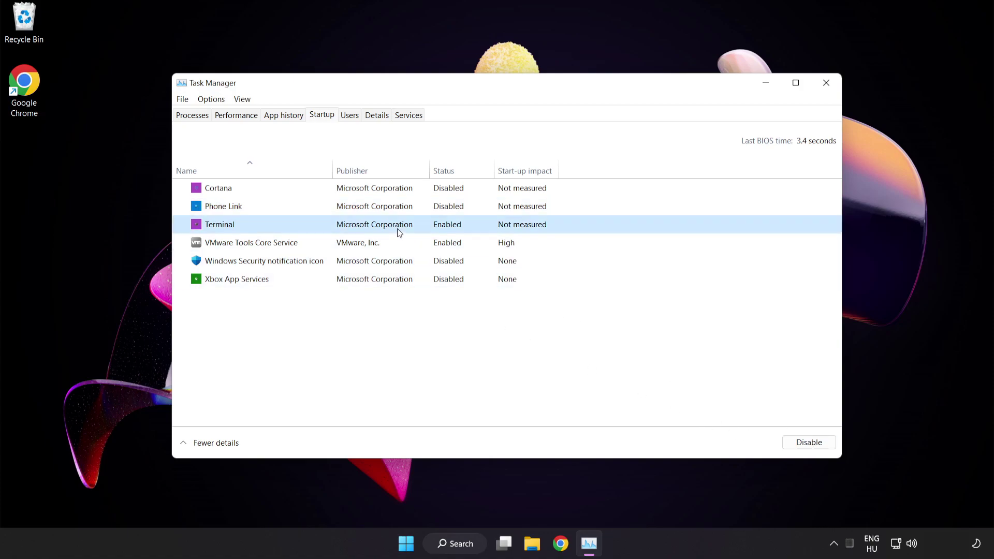
click(809, 442)
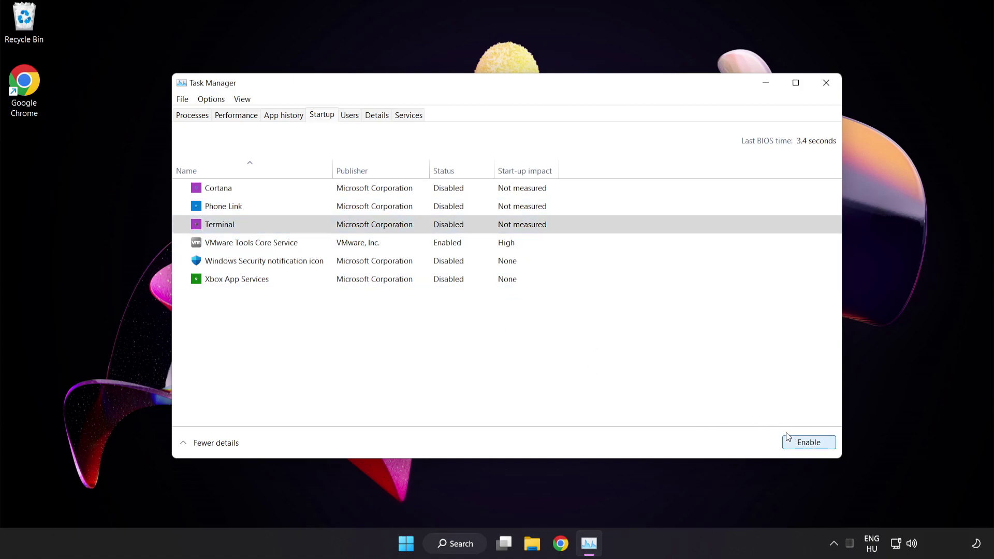
Close Task Manager and search Windows for 'update'
click(827, 84)
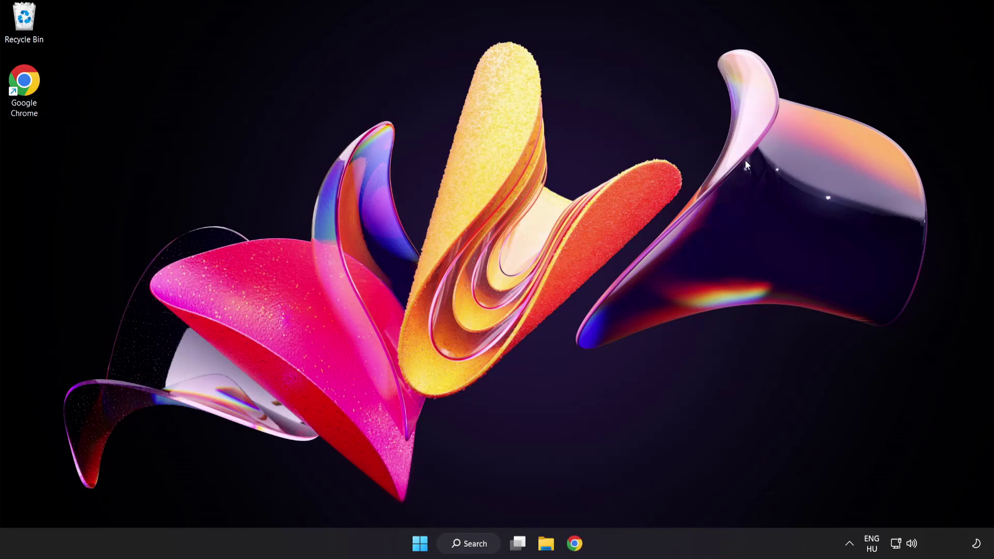
click(472, 543)
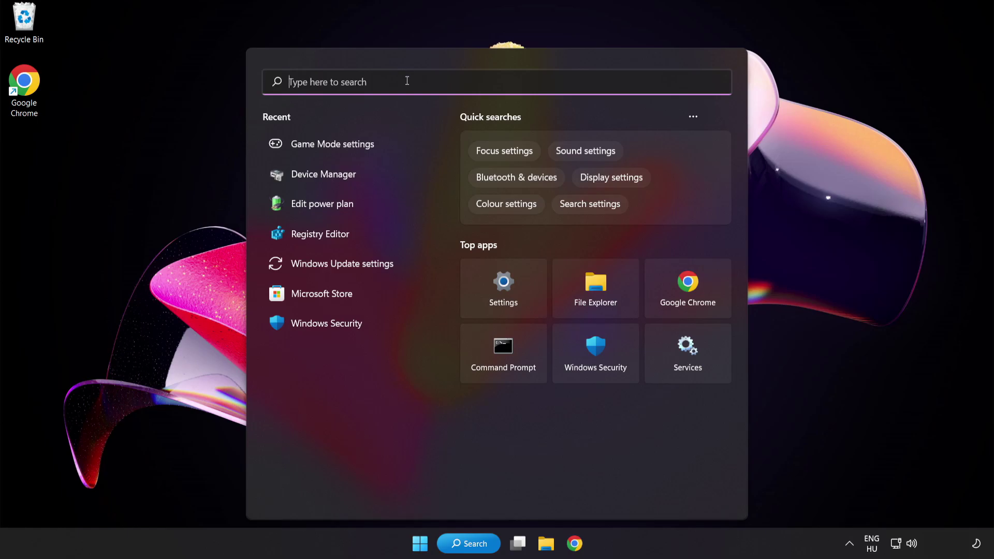
text(update)
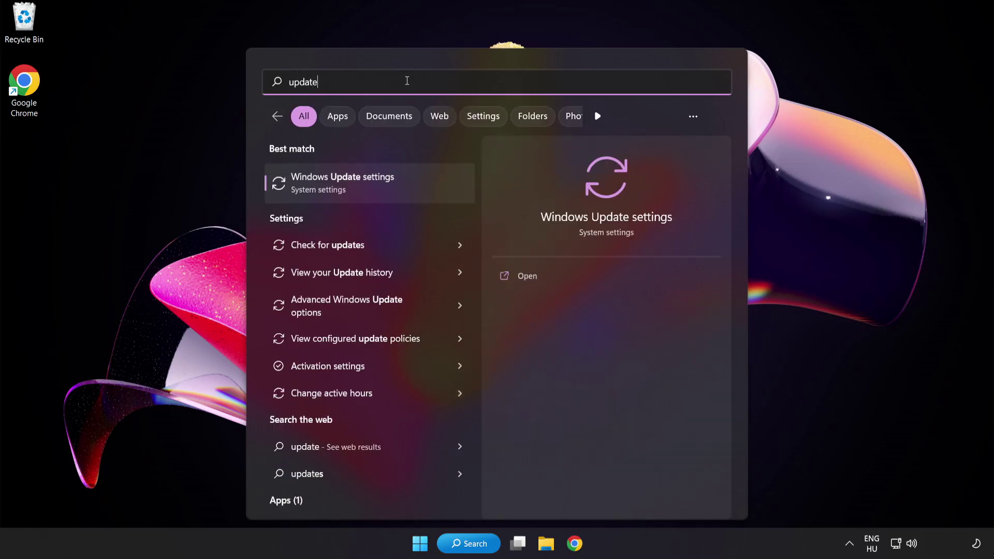
Check for Windows updates, confirm 'You're up to date', and close Settings
click(407, 179)
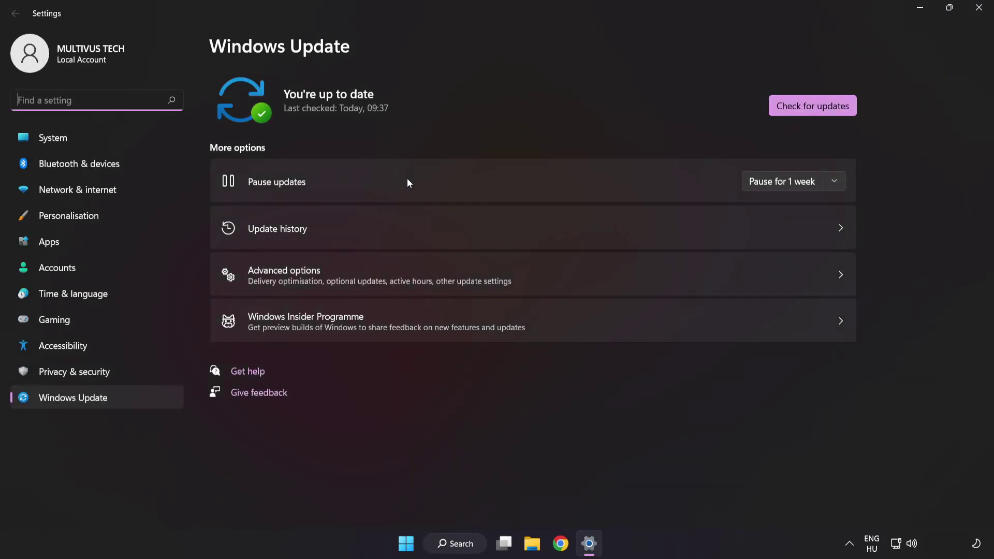
click(812, 107)
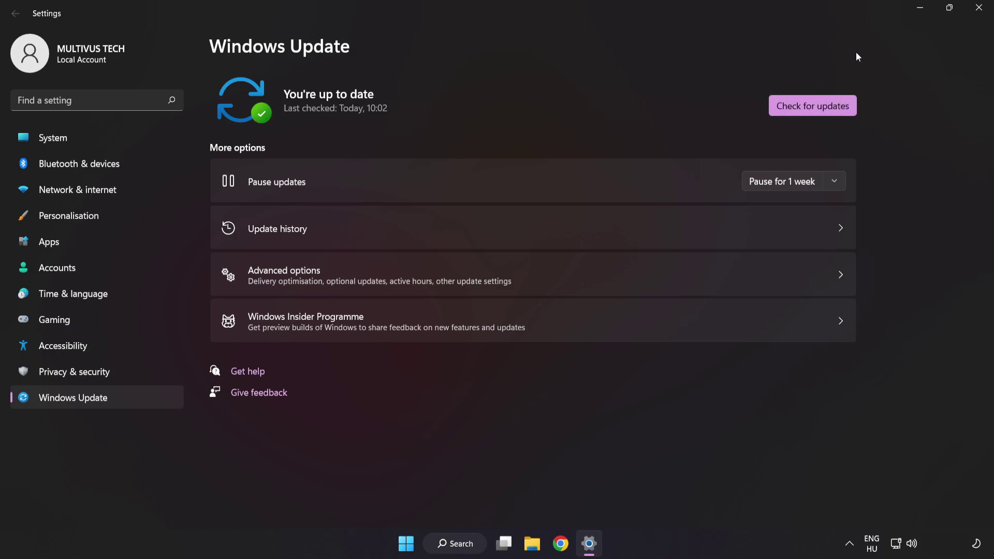
click(978, 9)
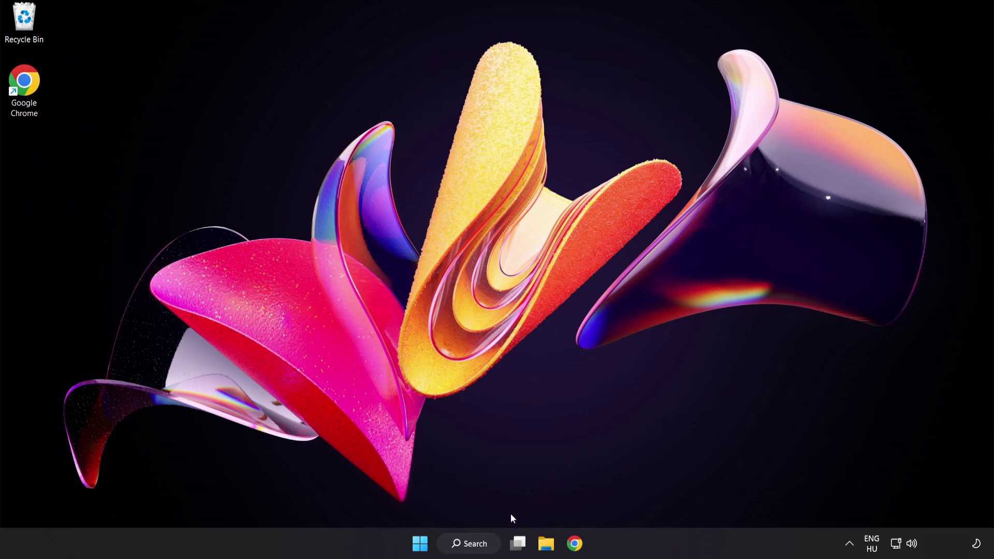
Search for 'regedit' and launch Registry Editor from the best match
click(480, 547)
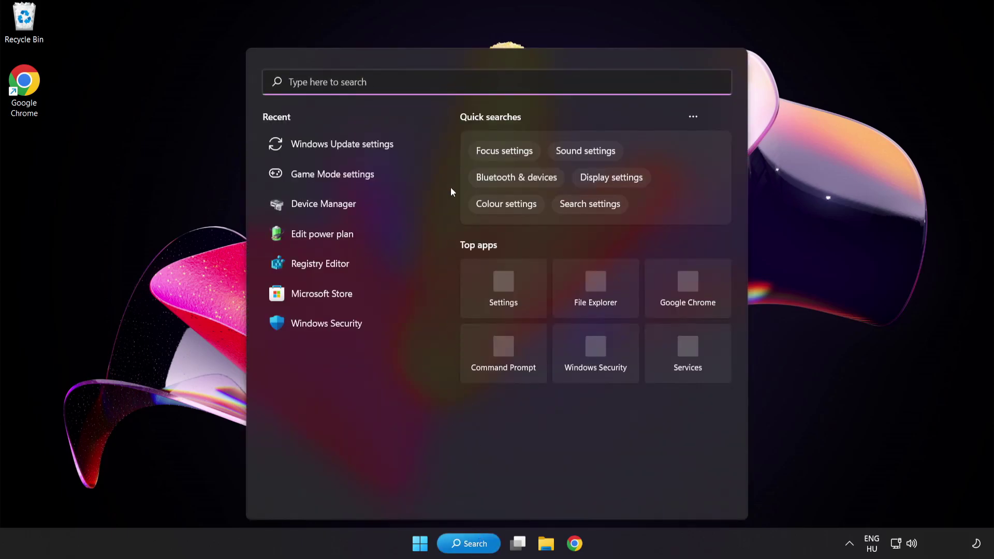
text(regedit)
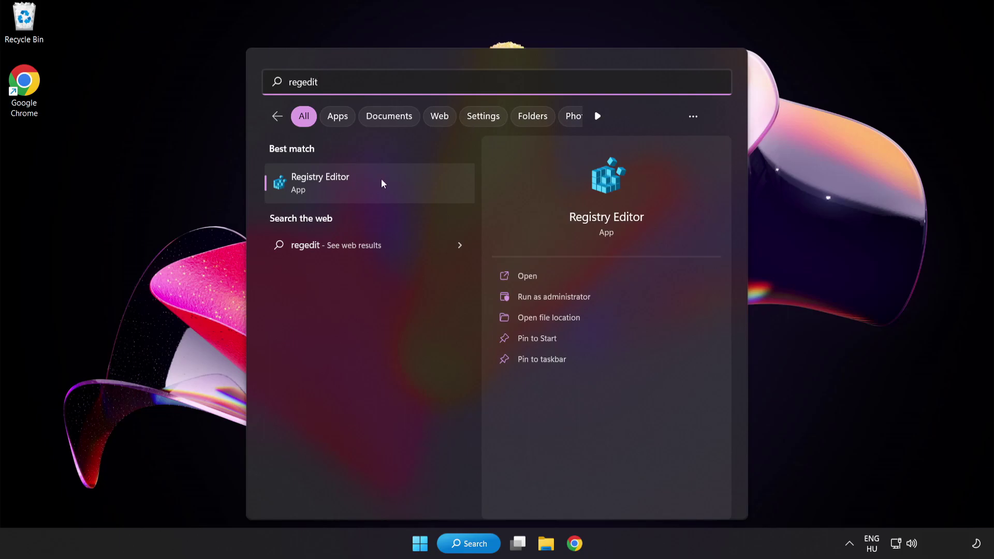
click(382, 181)
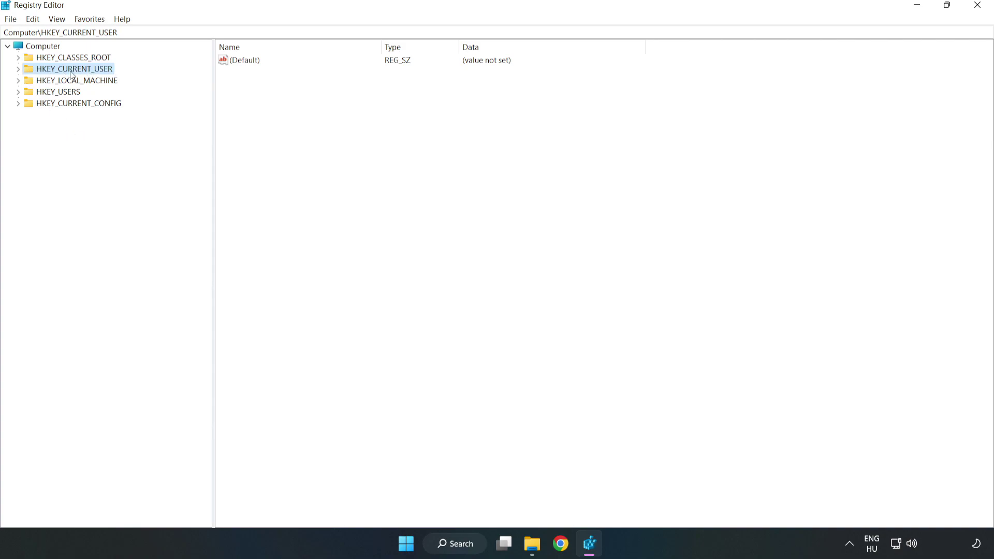
Navigate to HKEY_CURRENT_USER\System\GameConfigStore and select the GameDVR_Enabled value
click(18, 69)
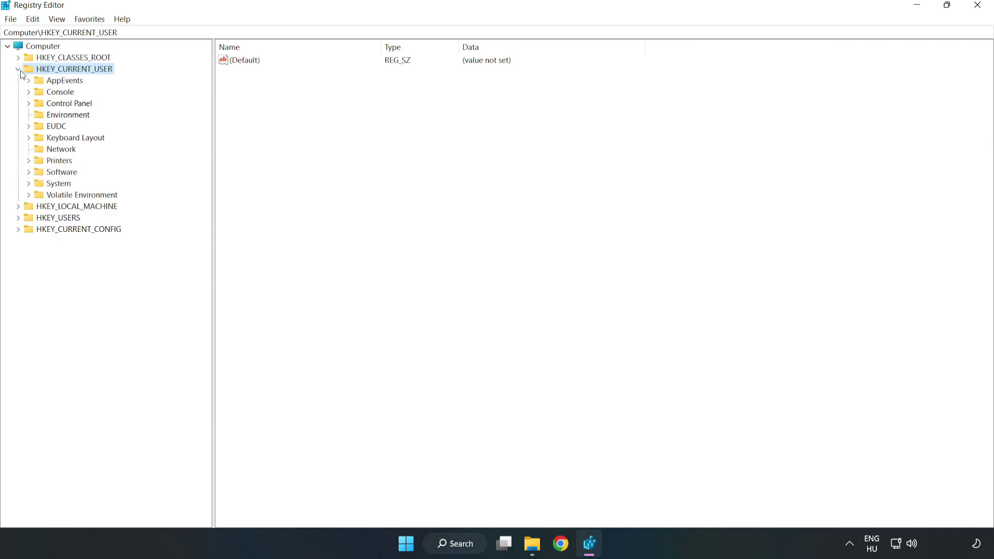
click(28, 185)
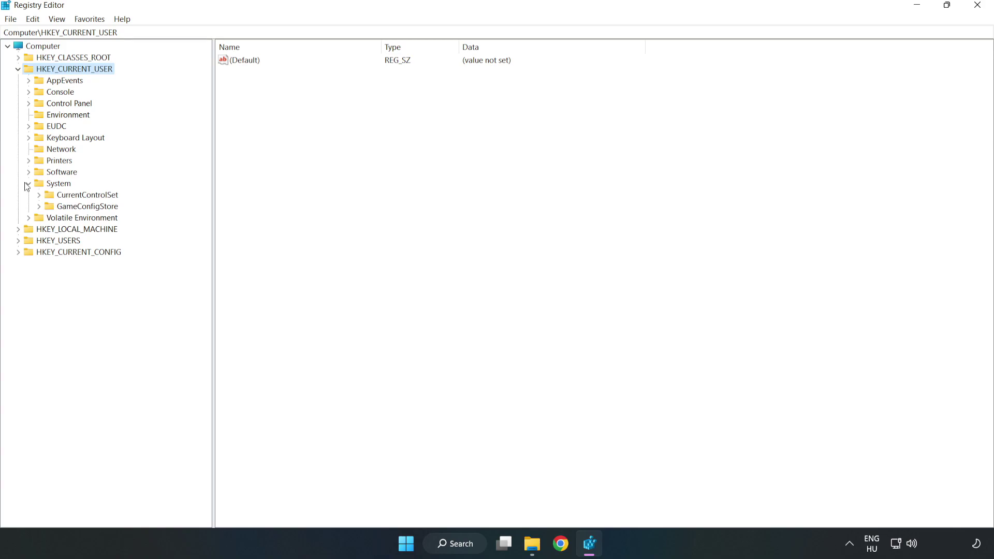
click(83, 208)
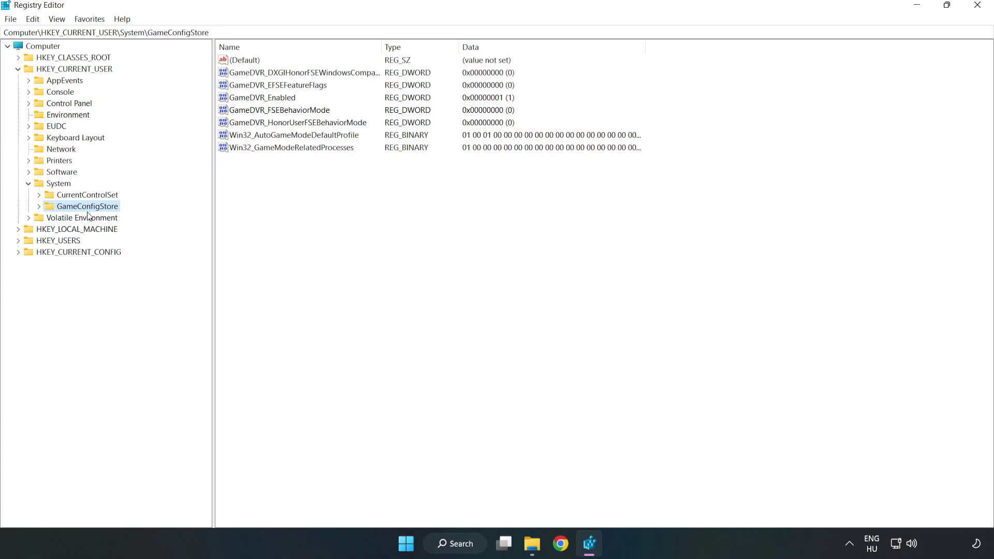
click(243, 100)
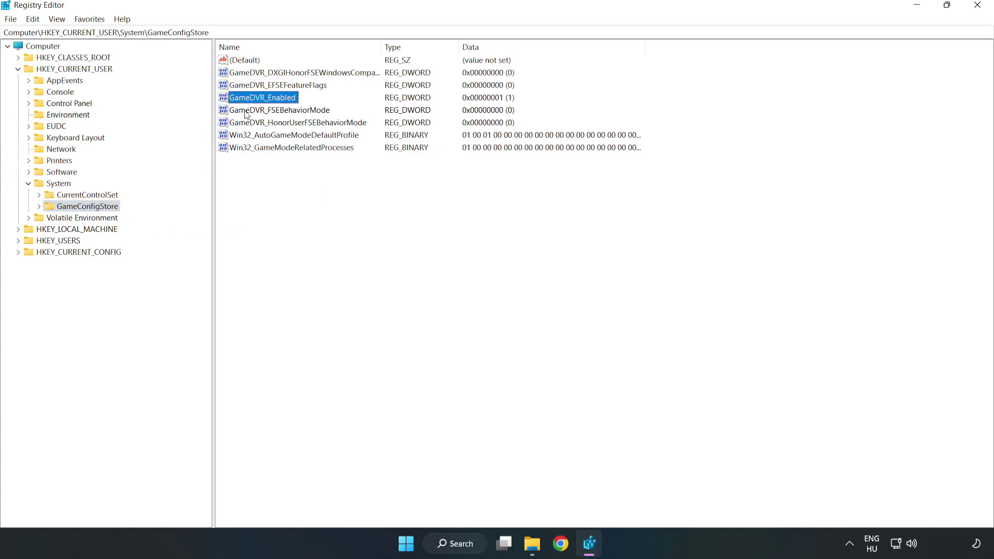
Change GameDVR_Enabled's value data to 0, then collapse HKEY_CURRENT_USER
right_click(272, 102)
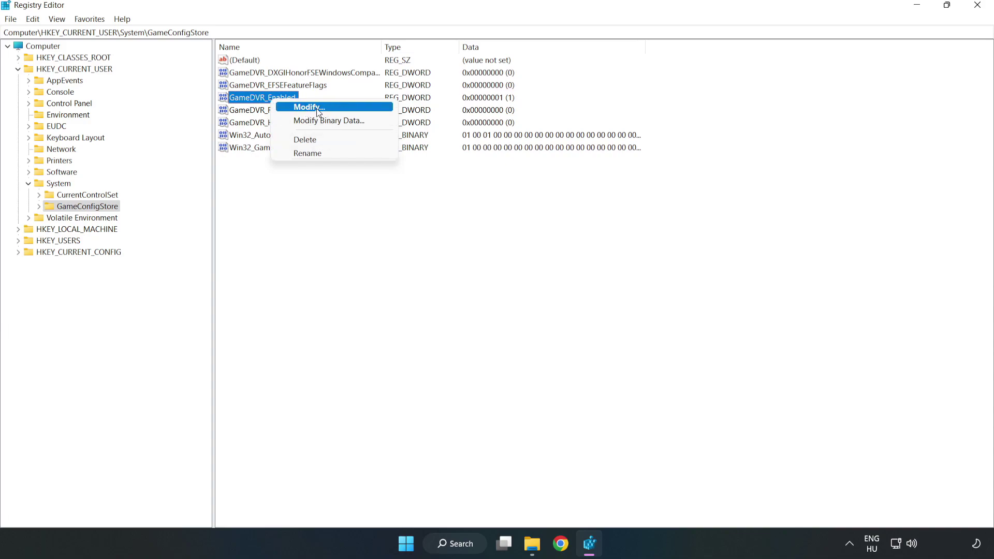
click(317, 110)
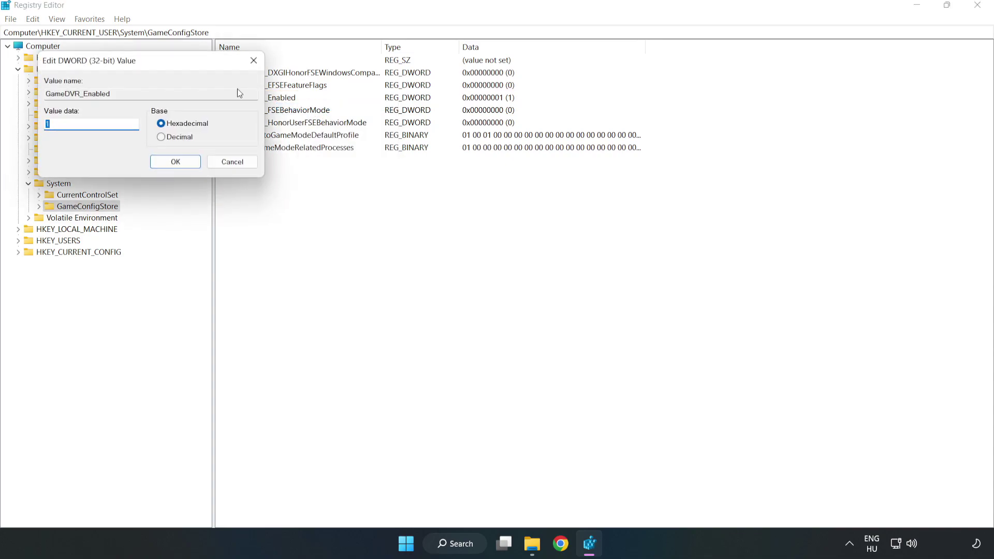
drag(200, 70, 554, 210)
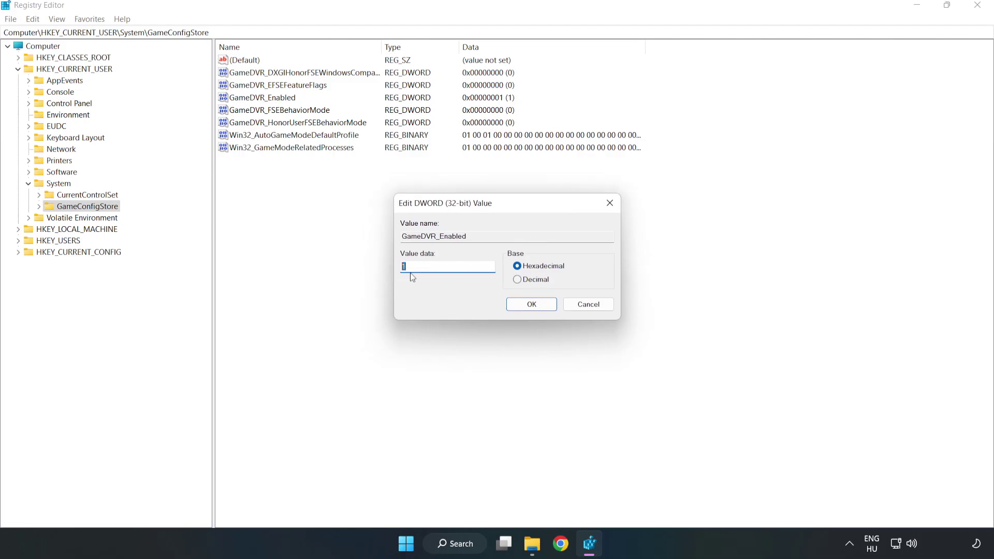
text(0)
click(531, 306)
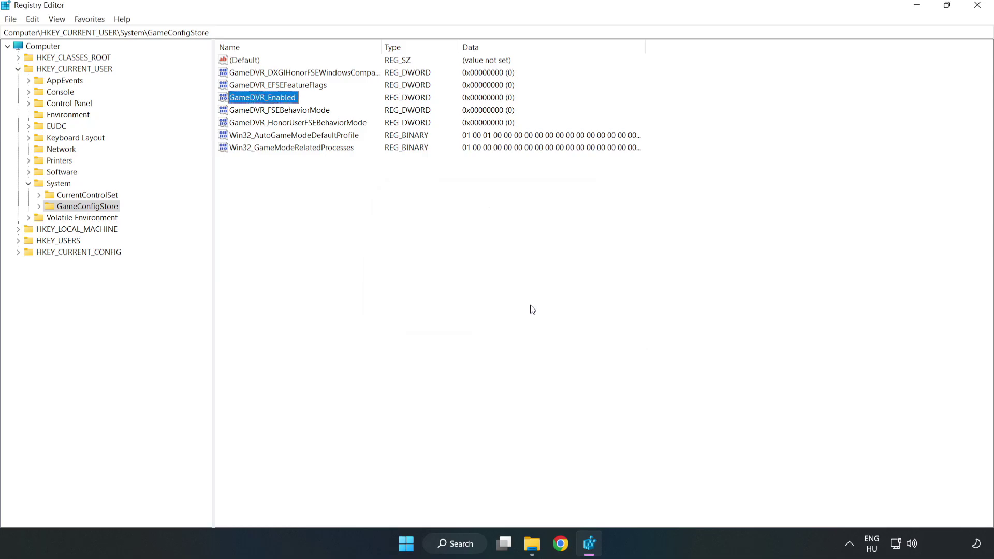
click(18, 70)
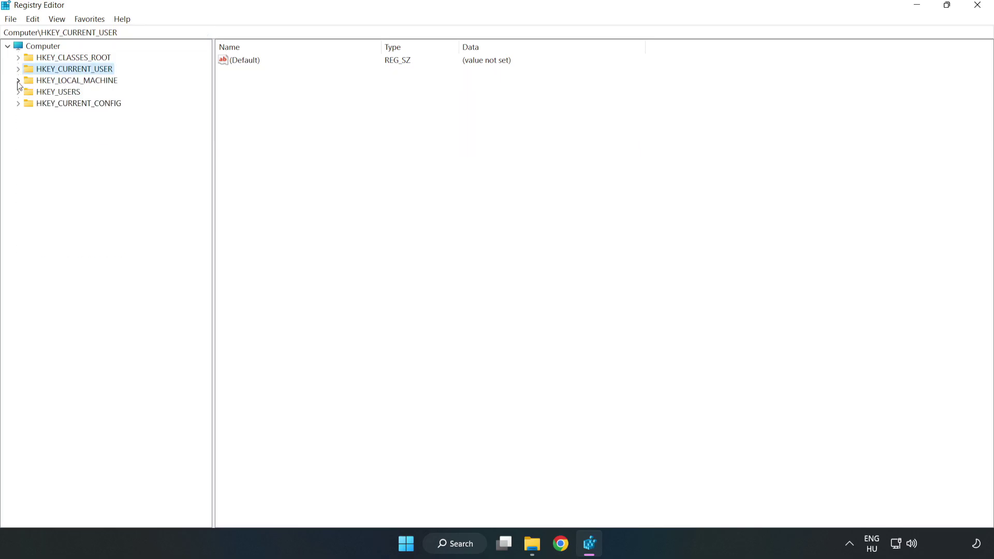
Drill down HKLM\SOFTWARE\Microsoft\PolicyManager\default\ApplicationManagement to the AllowGameDVR key
double_click(24, 82)
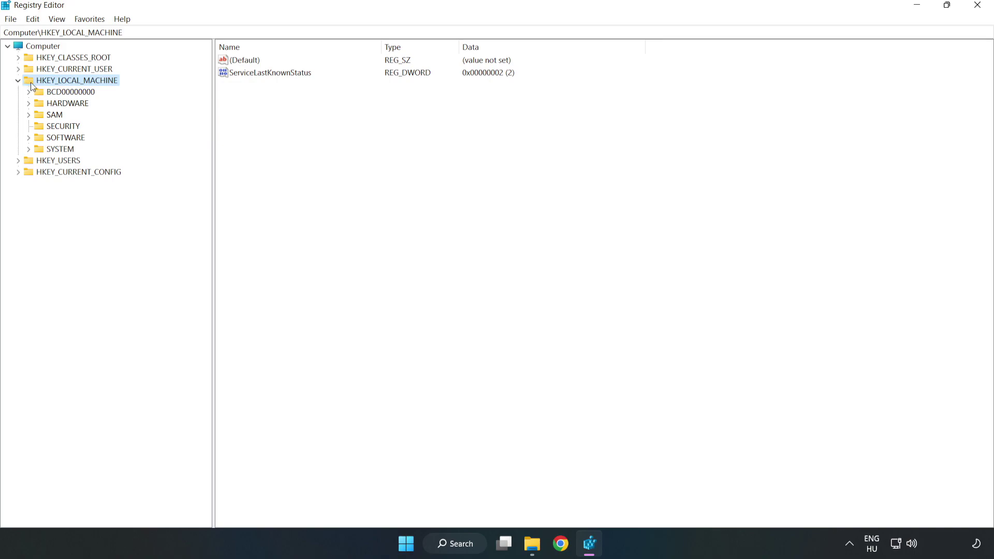
click(29, 138)
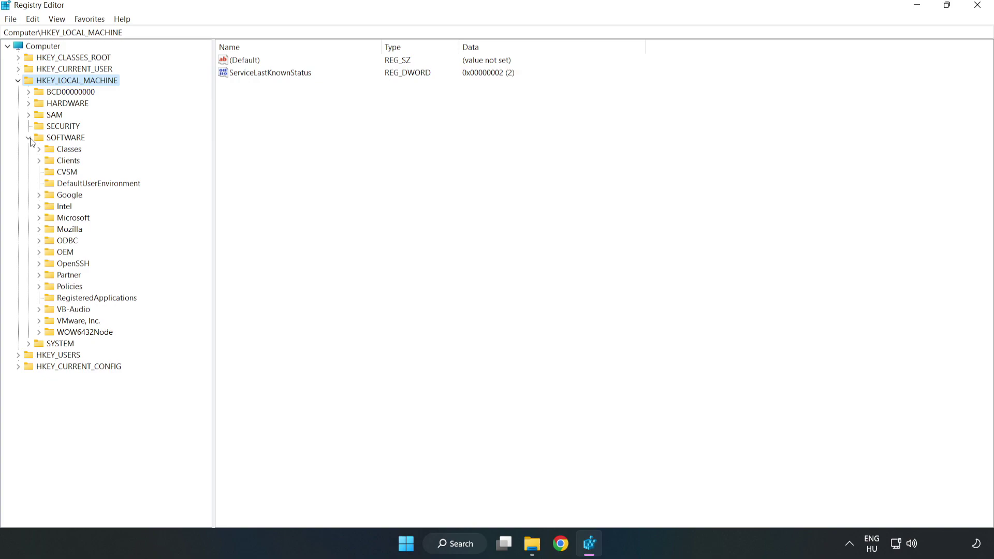
click(39, 219)
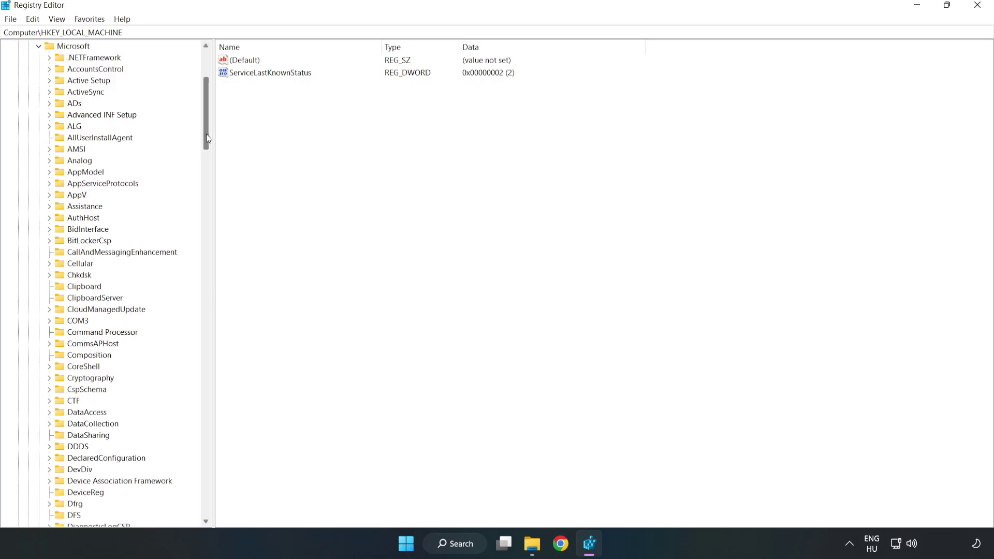
drag(206, 133, 224, 368)
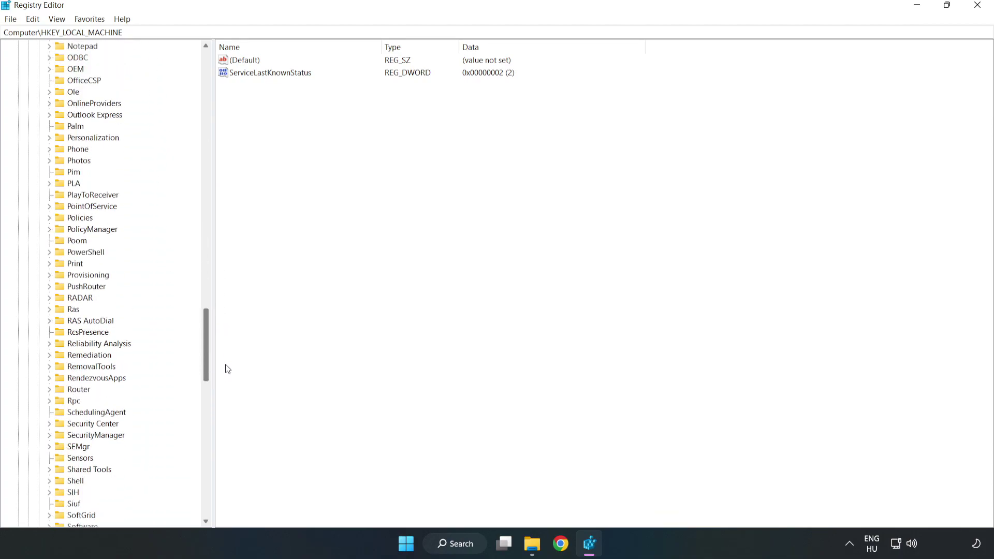
click(49, 230)
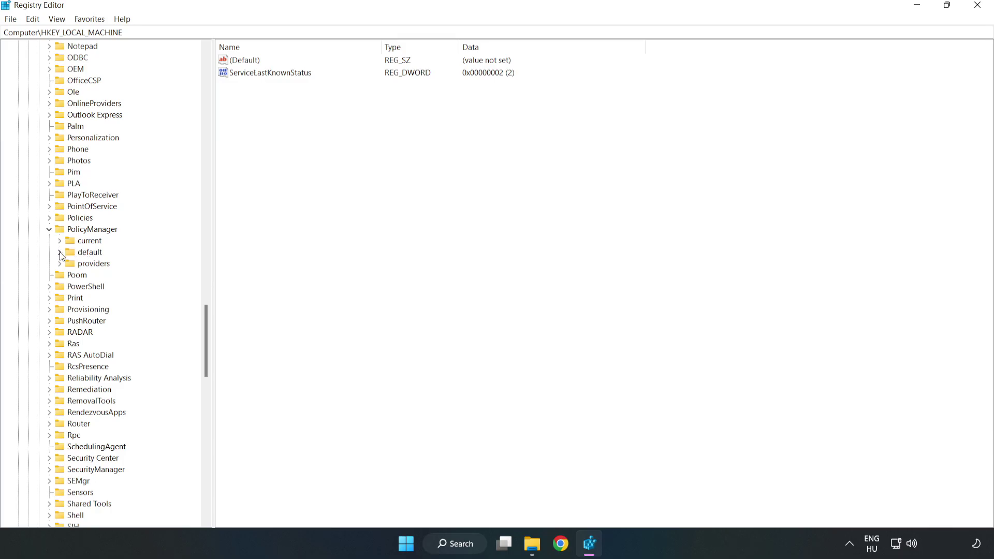
click(60, 252)
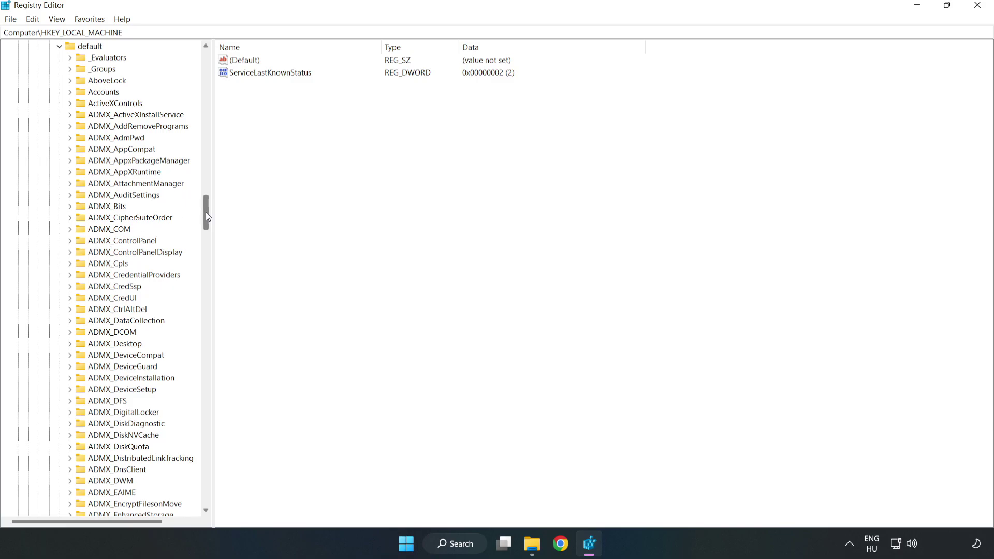
drag(205, 212, 201, 327)
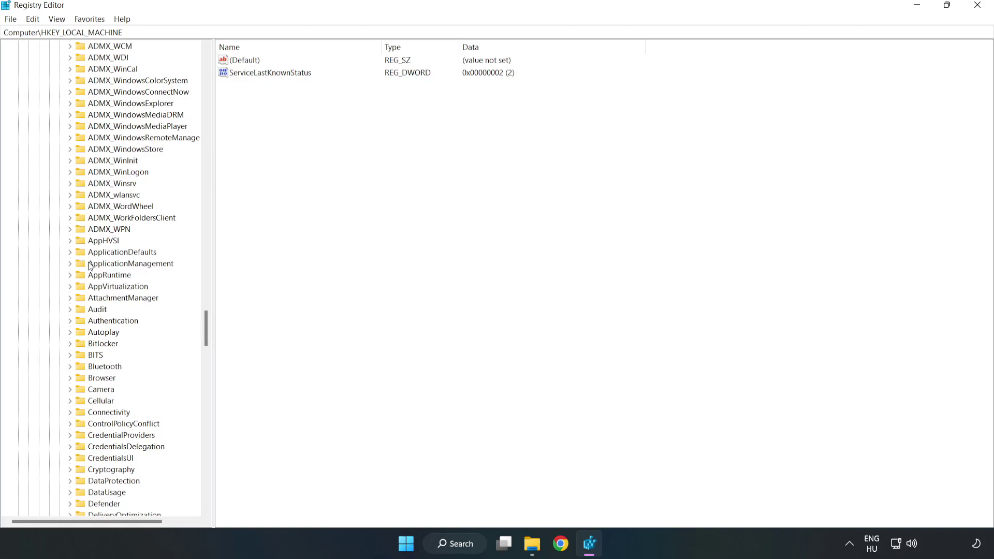
click(72, 262)
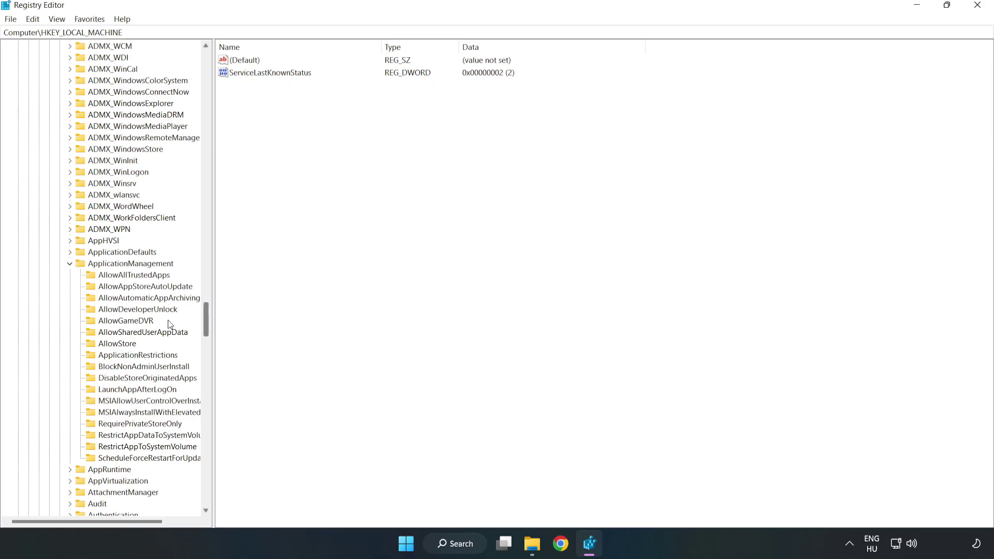
click(116, 321)
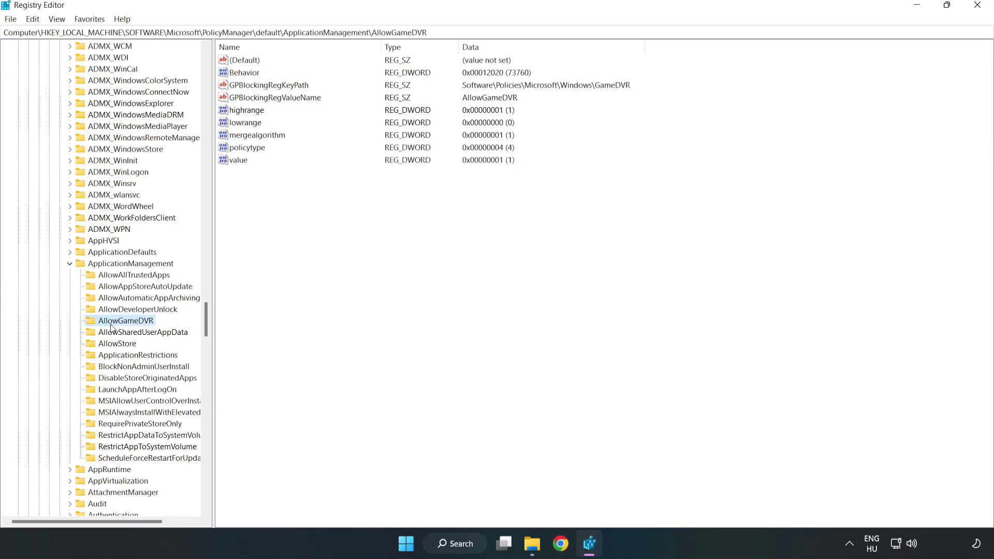
Change AllowGameDVR's value entry from 1 to 0 and close Registry Editor
click(233, 161)
right_click(252, 165)
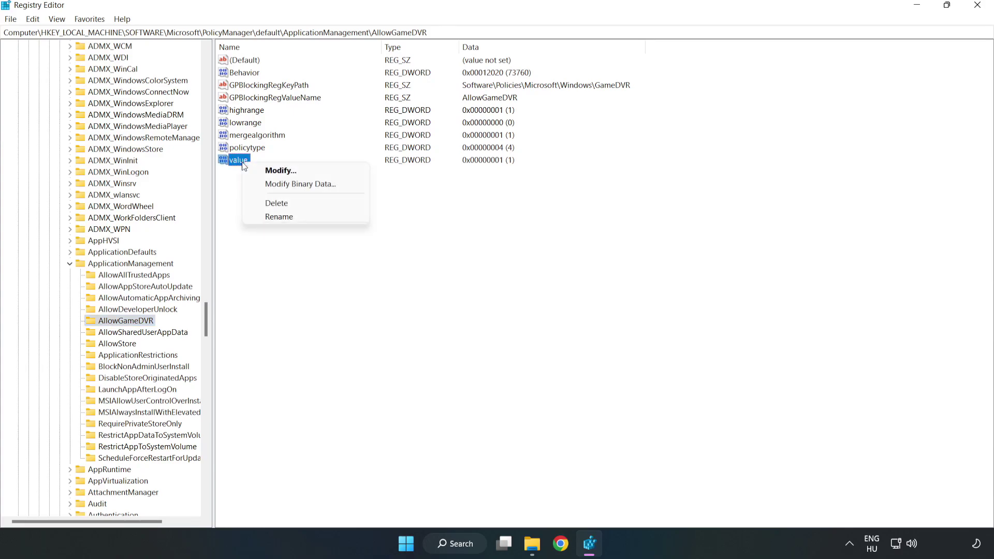
click(285, 172)
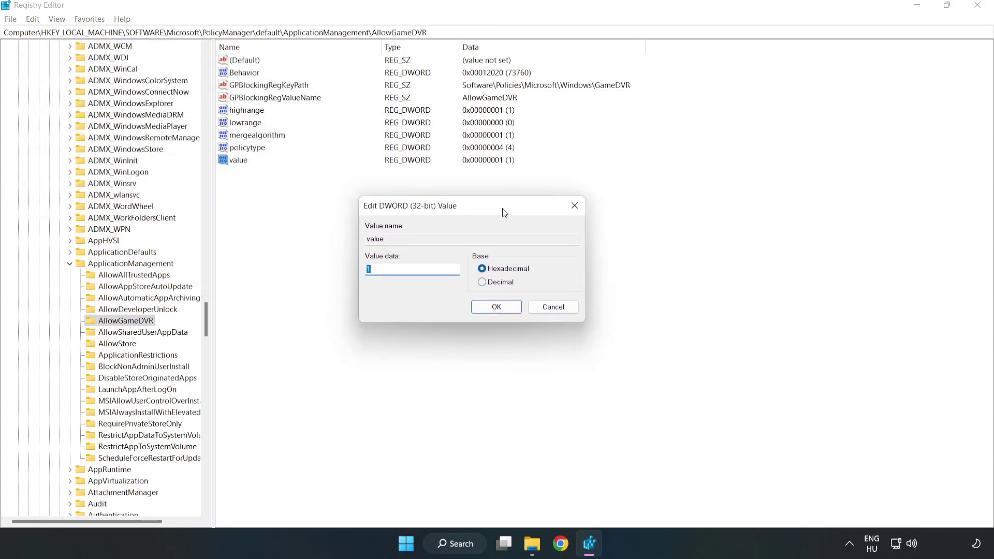
drag(504, 212, 506, 206)
click(398, 266)
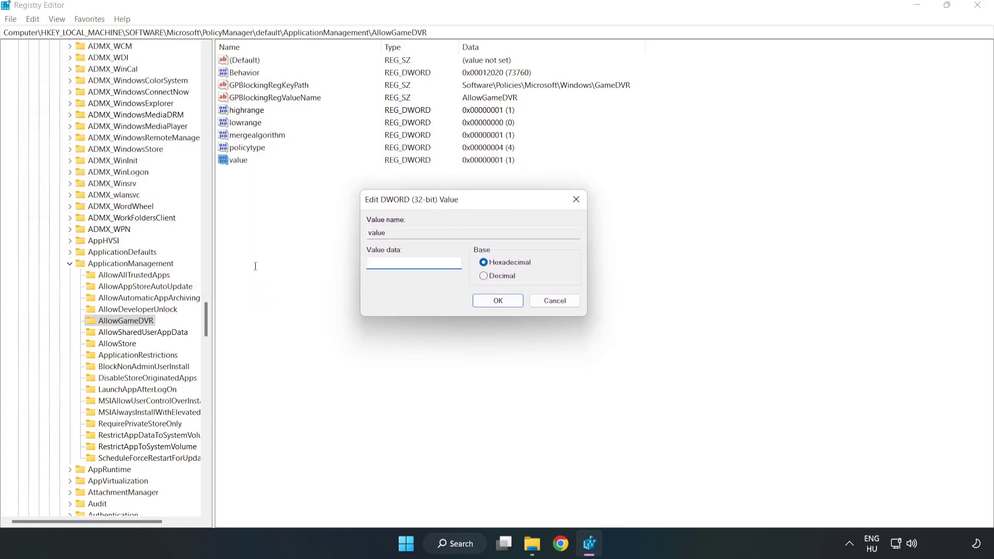
text(0)
click(501, 302)
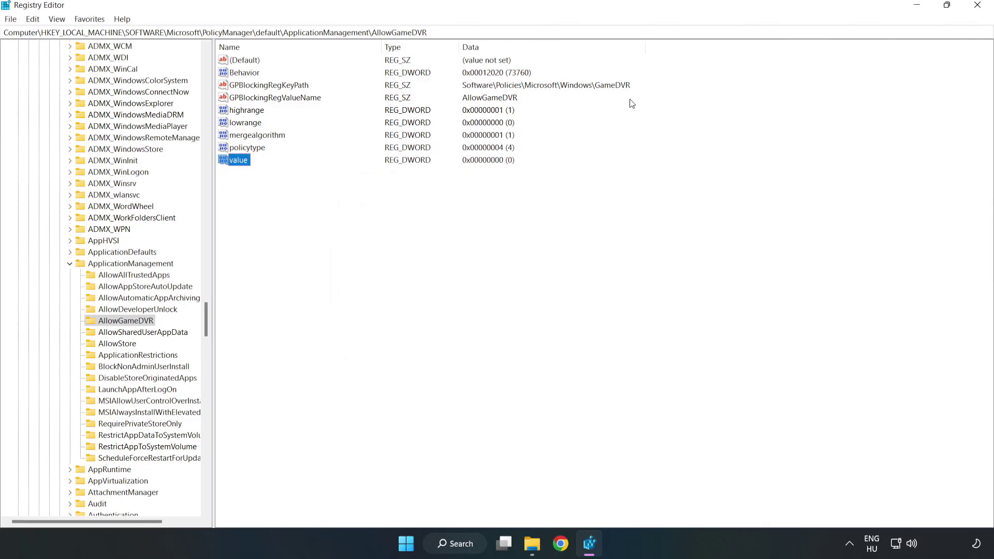
click(977, 7)
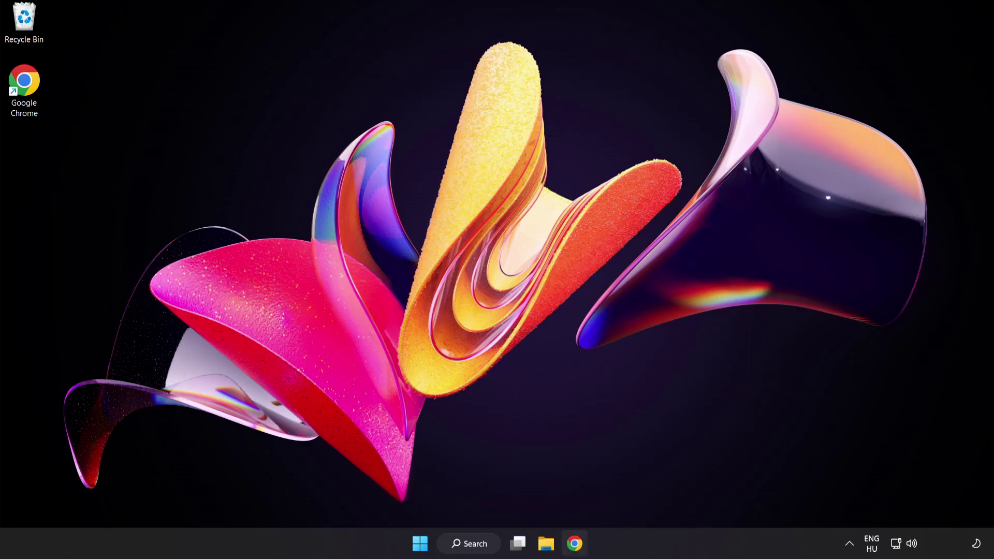
From Chrome's DirectX End-User Runtime page, download dxwebsetup.exe and run it
click(573, 551)
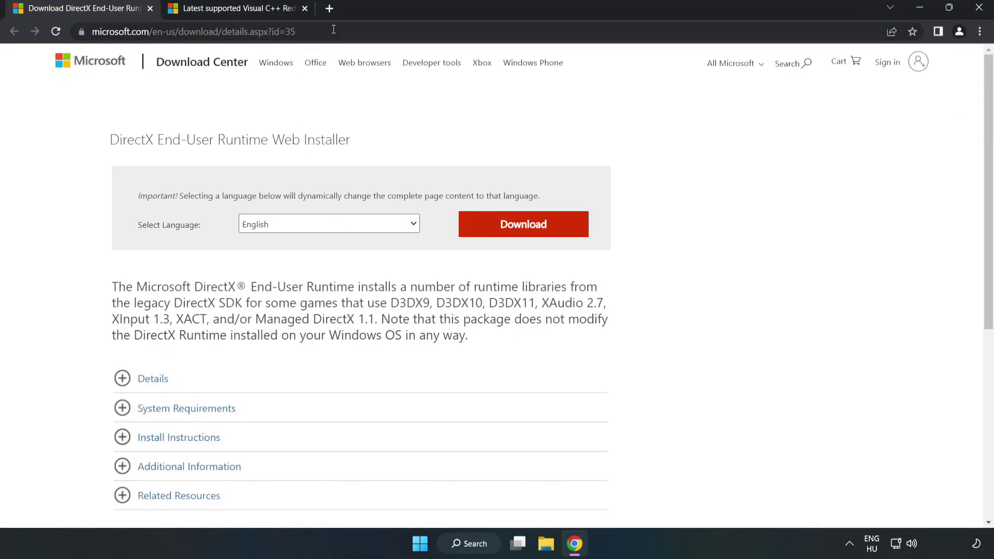
drag(296, 31, 15, 25)
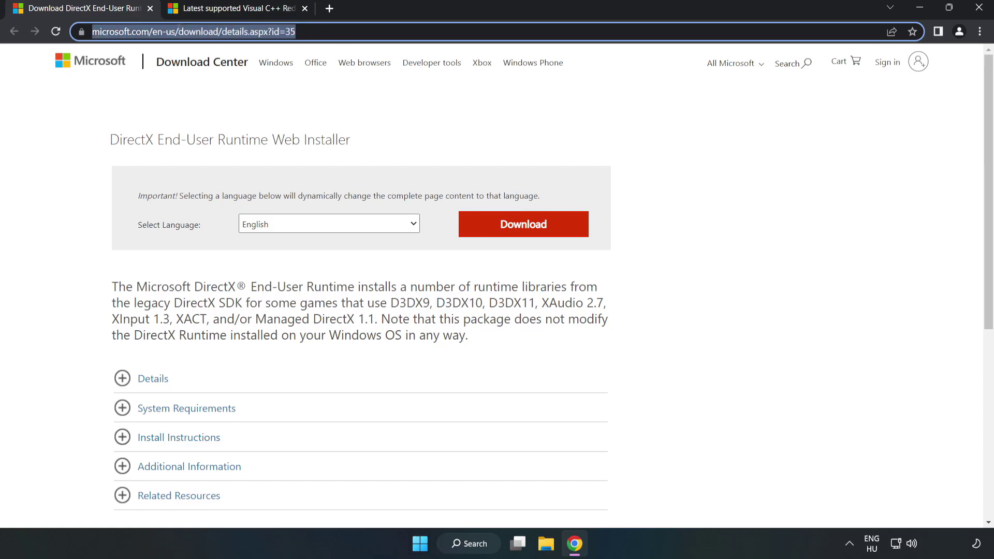
click(404, 123)
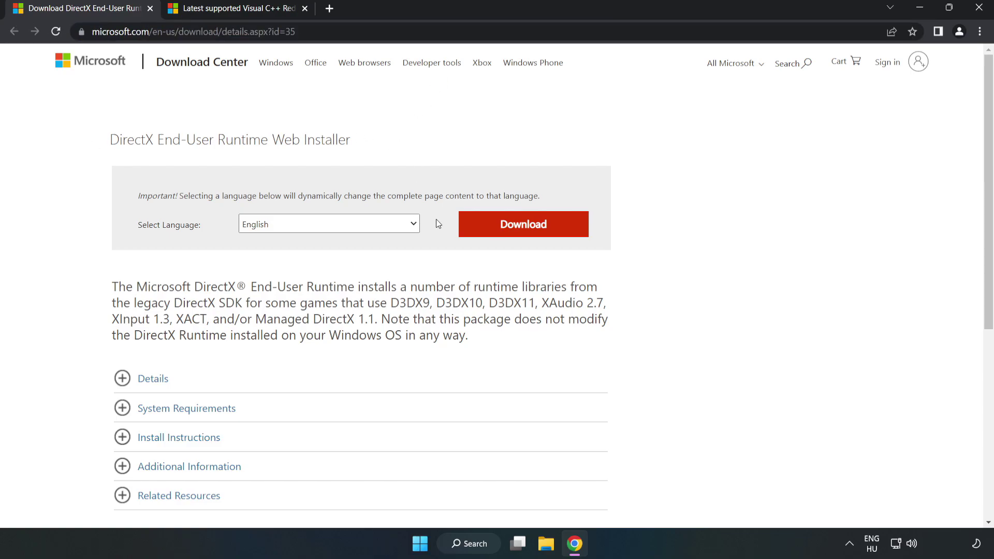
click(530, 235)
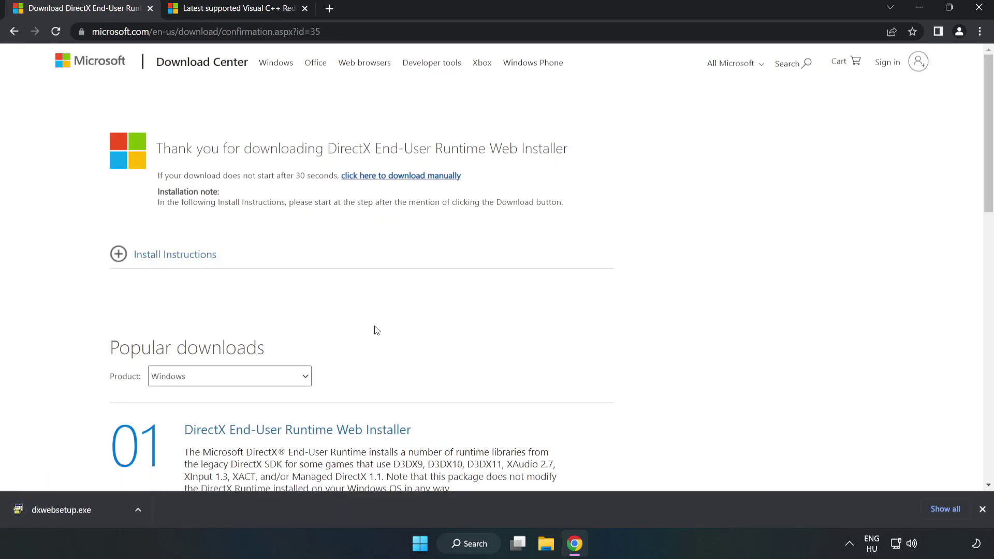
click(101, 512)
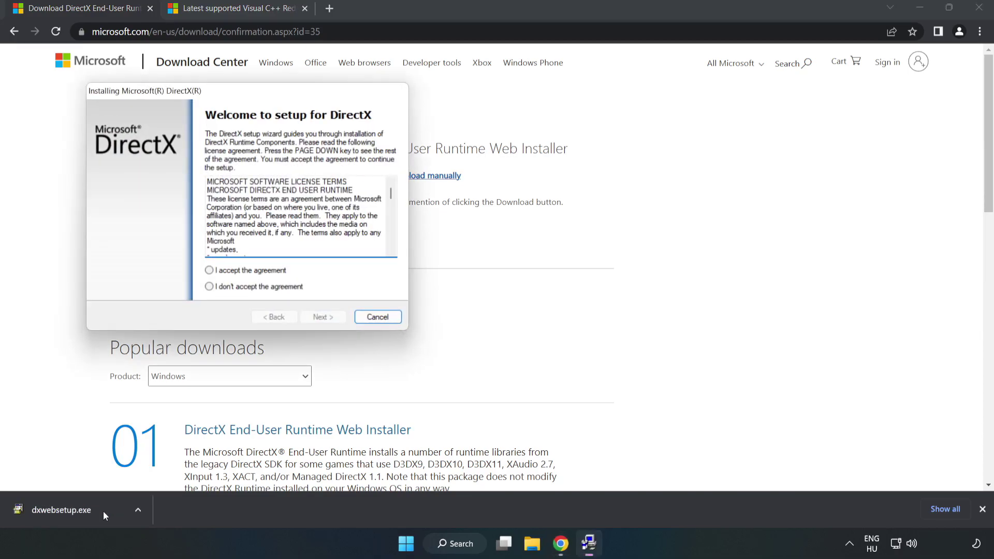
Accept the DirectX licence, untick the Bing Bar, and install through to Finish
drag(224, 93, 472, 144)
drag(640, 241, 639, 307)
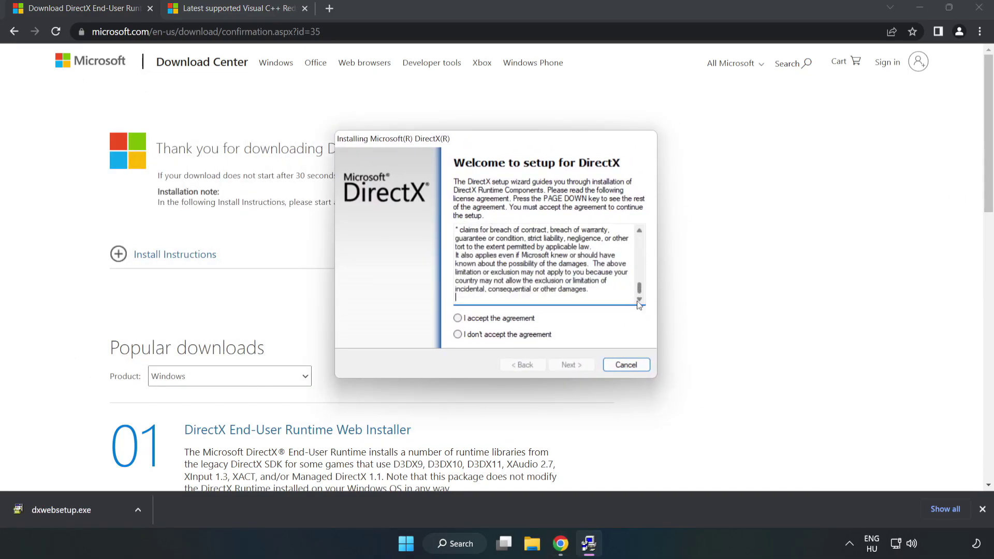
click(458, 318)
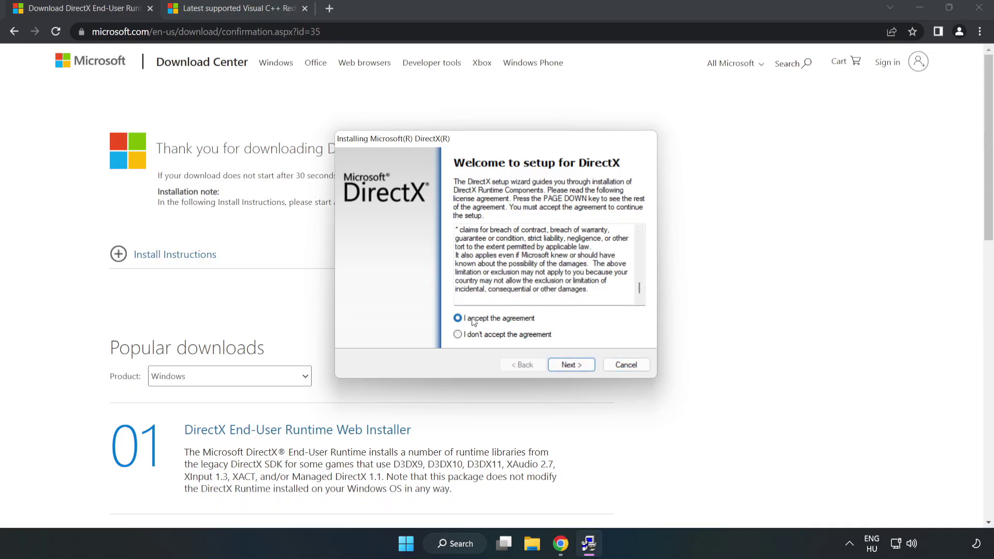
click(570, 364)
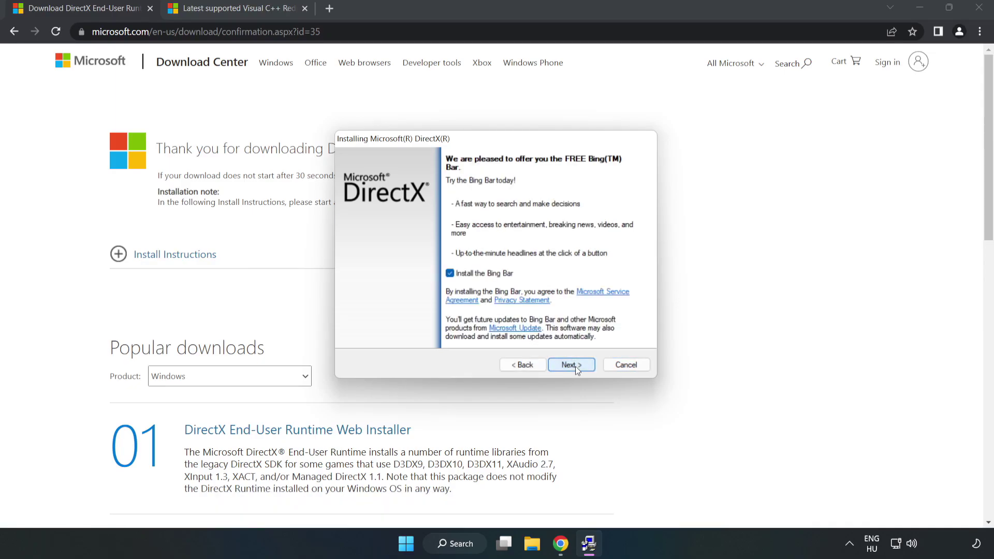
click(448, 273)
click(572, 364)
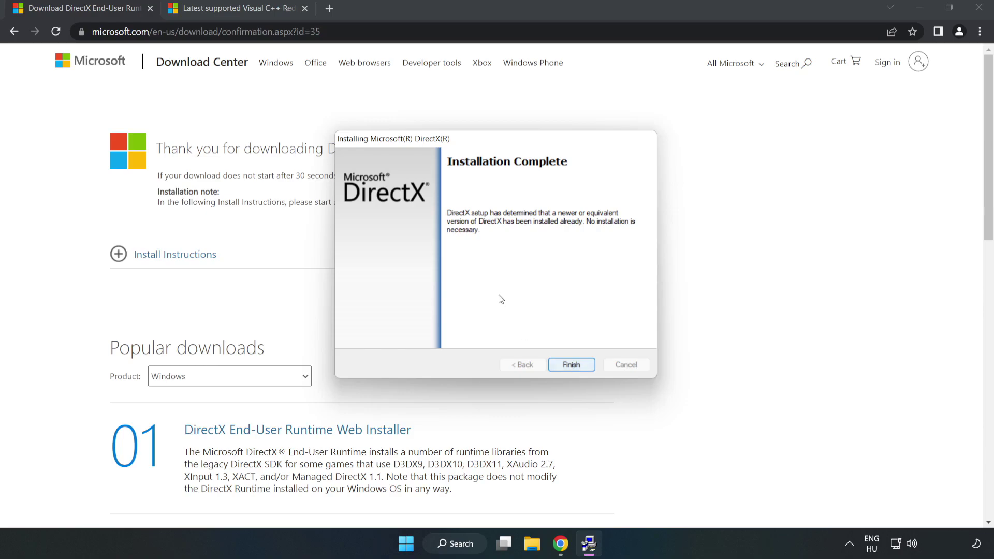
click(572, 365)
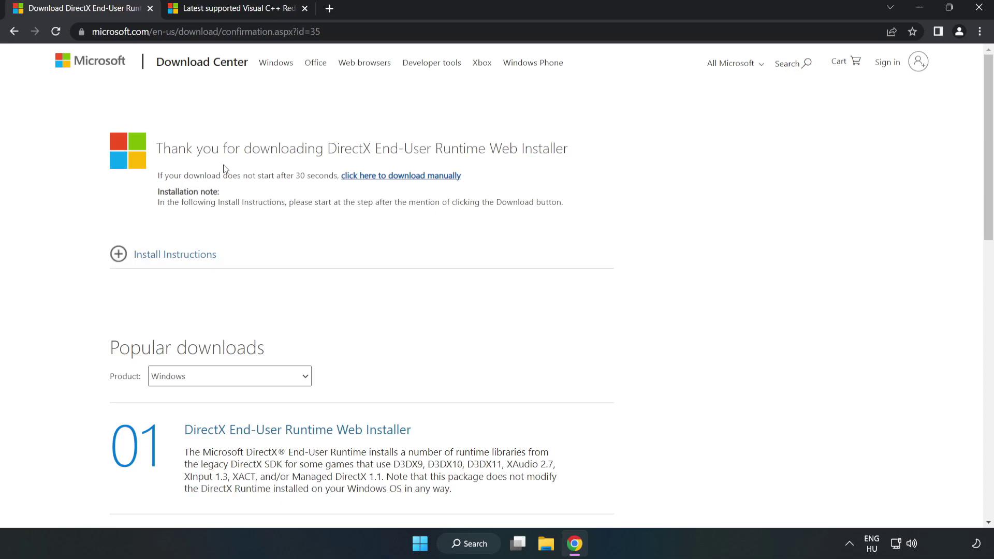
Close the DirectX tab, download the ARM64, x86 and x64 VC_redist installers, and open the ARM64 one
click(149, 9)
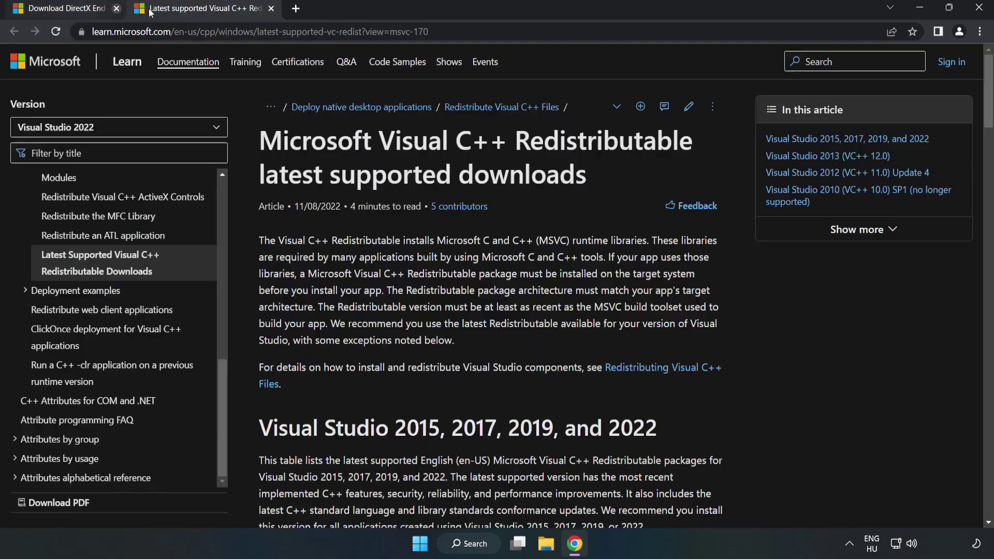
click(420, 30)
click(510, 172)
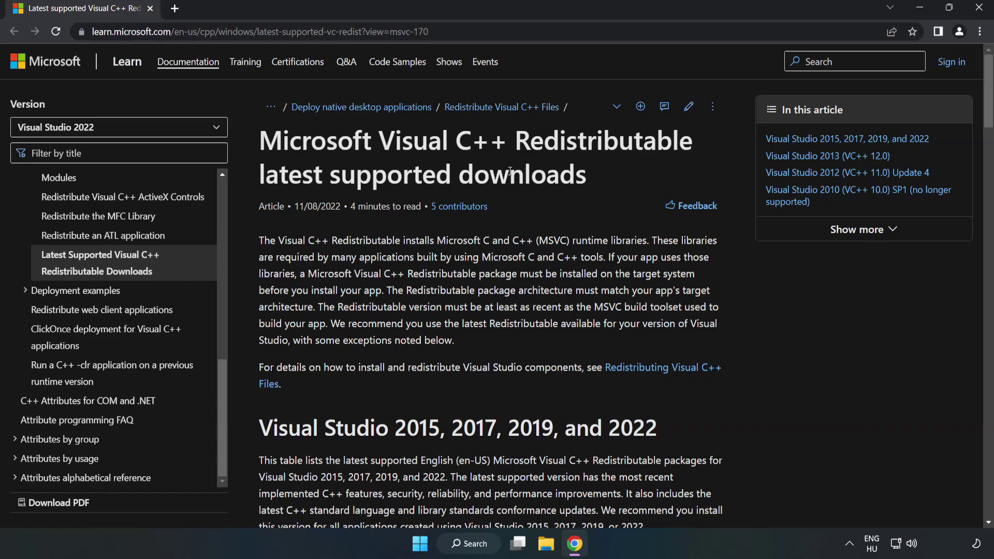
drag(989, 109, 989, 159)
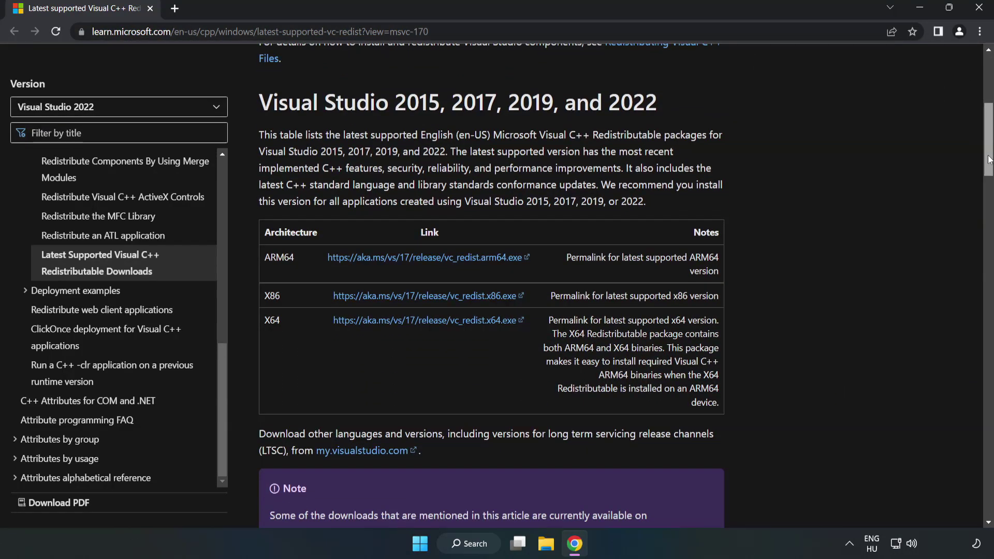
click(428, 262)
click(436, 296)
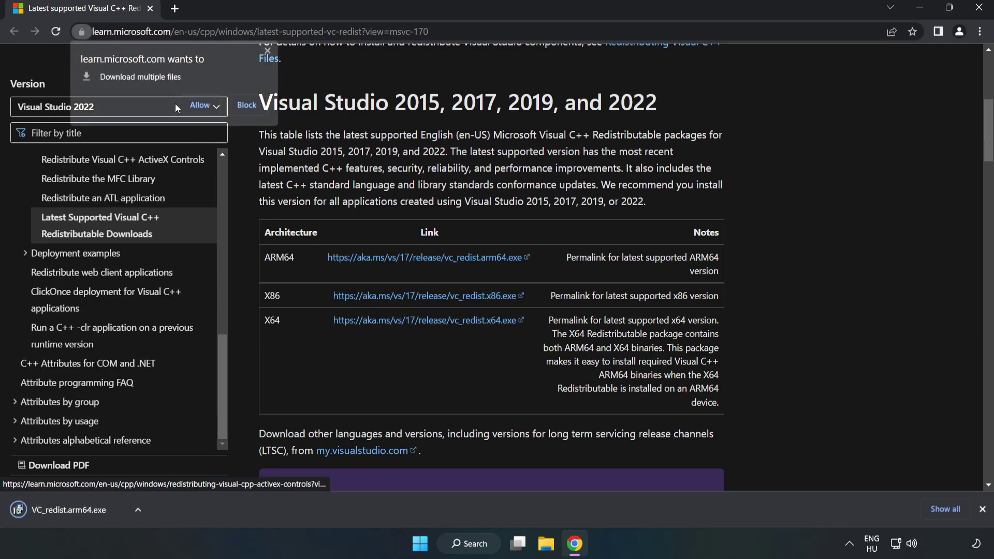
click(200, 105)
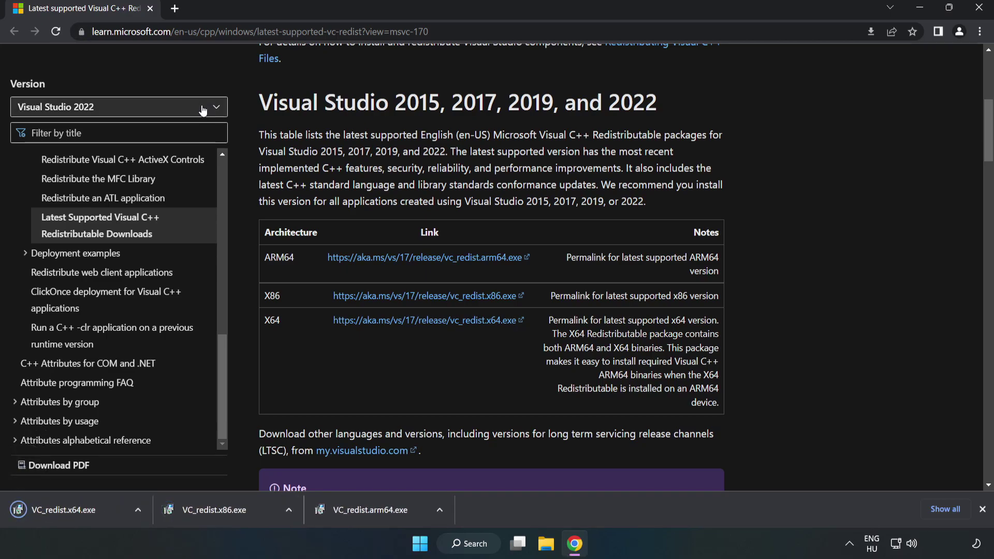
click(381, 515)
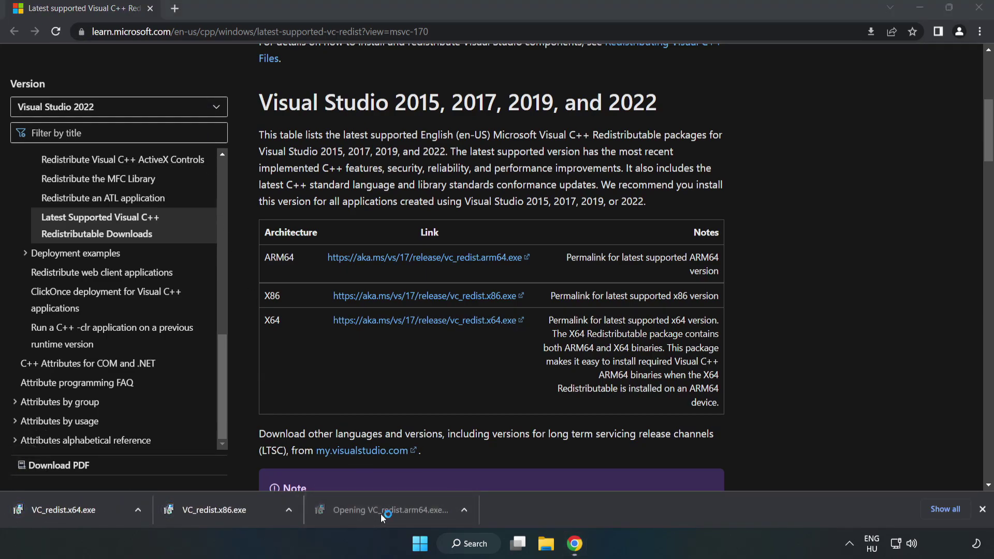
Try installing the ARM64 redistributable and dismiss its failure message
drag(637, 254, 637, 298)
click(438, 324)
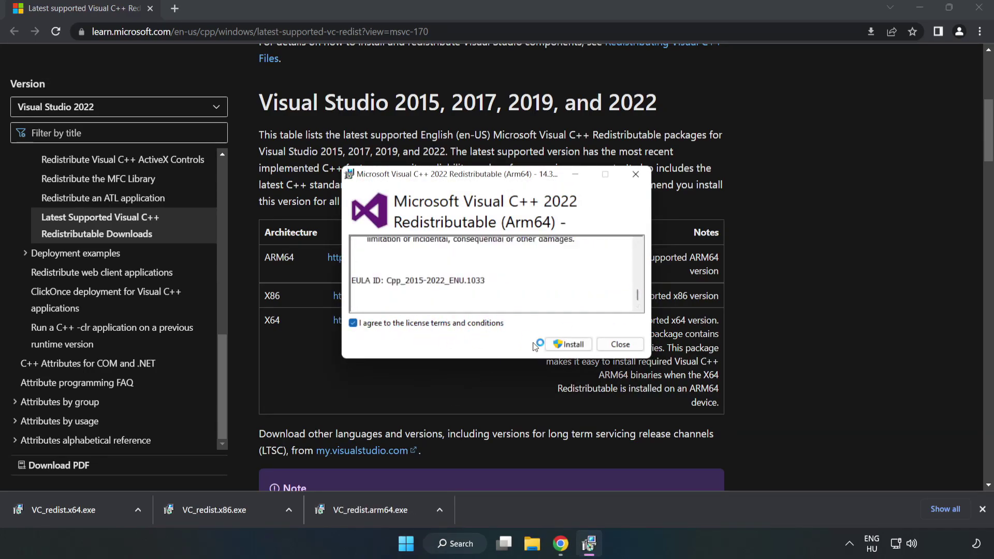
click(568, 345)
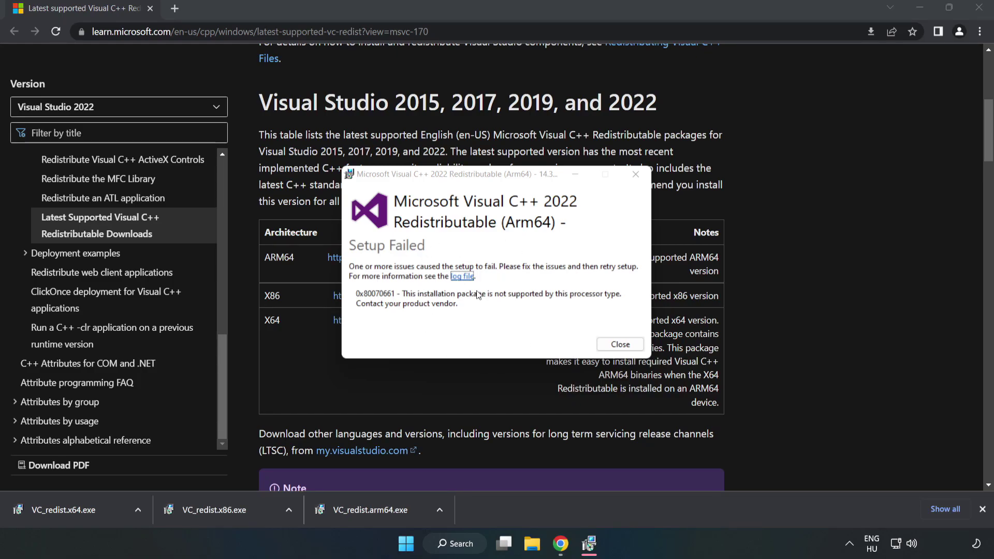
click(619, 345)
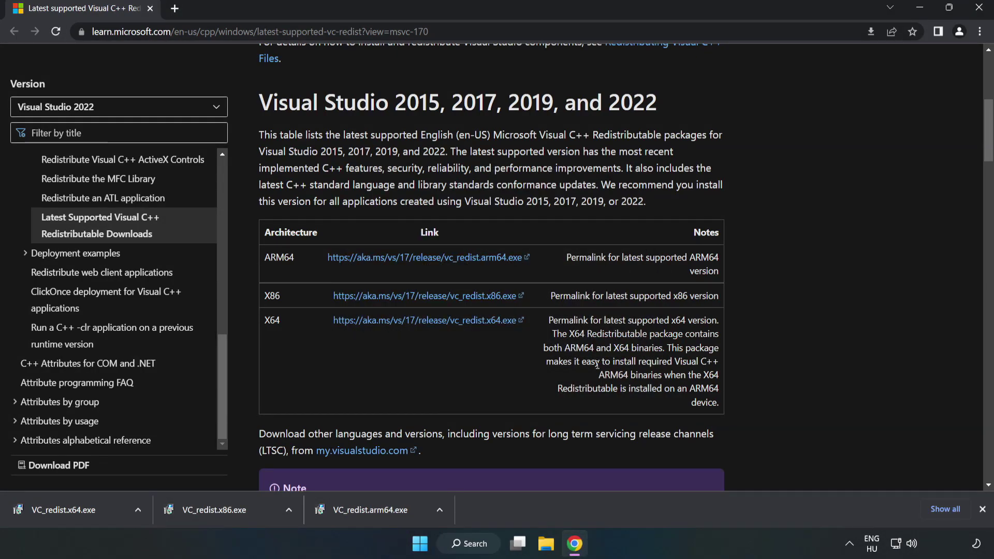
Install VC_redist.x86.exe and VC_redist.x64.exe, closing each without restarting
click(236, 507)
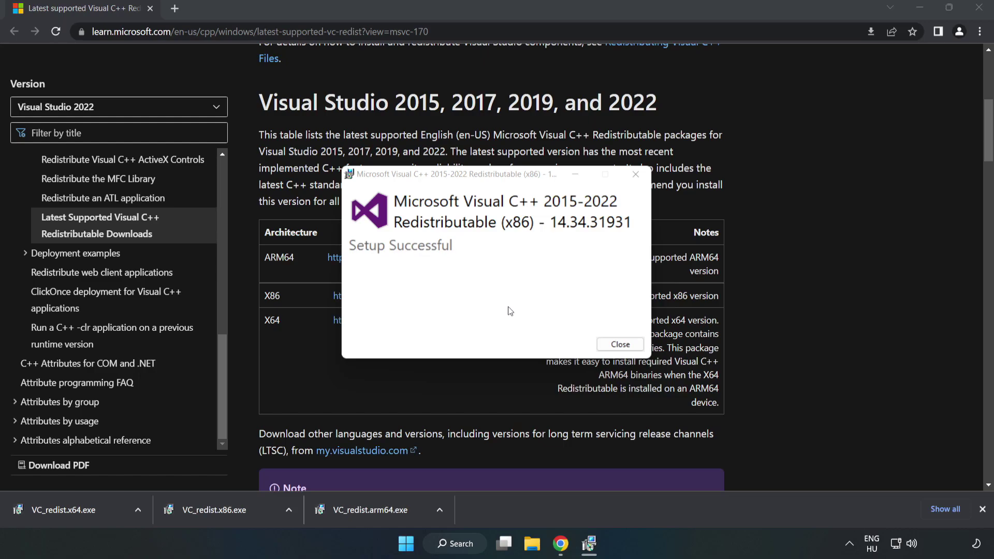
click(620, 344)
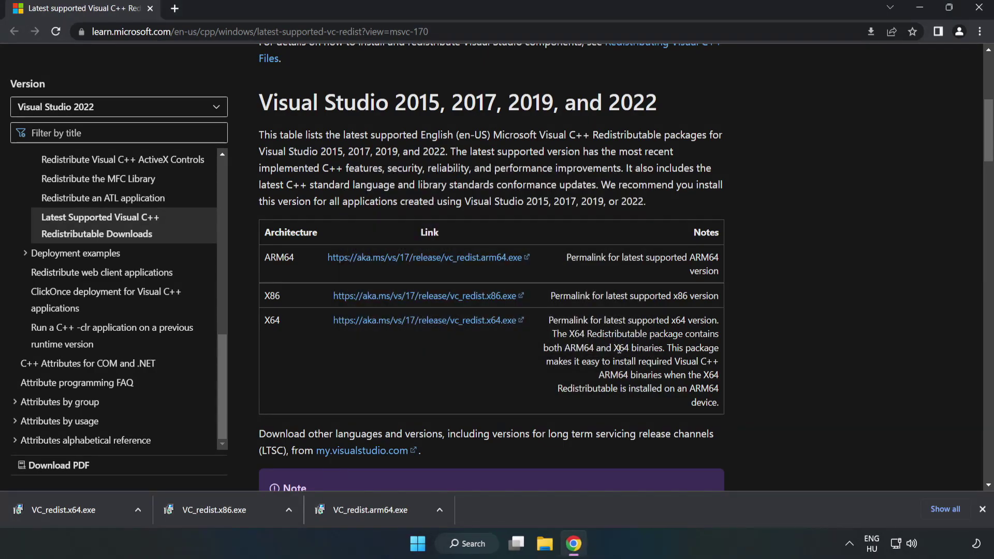
click(54, 509)
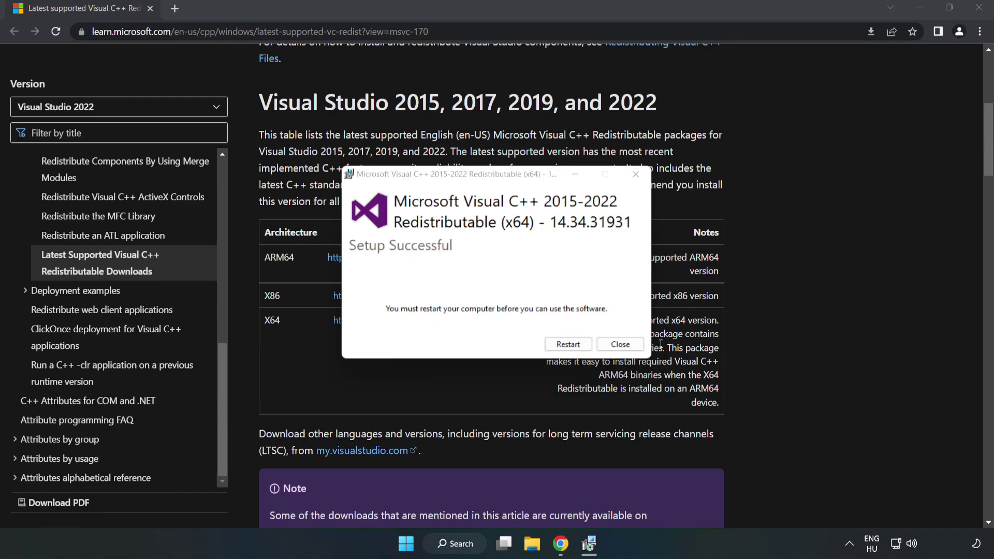
click(620, 345)
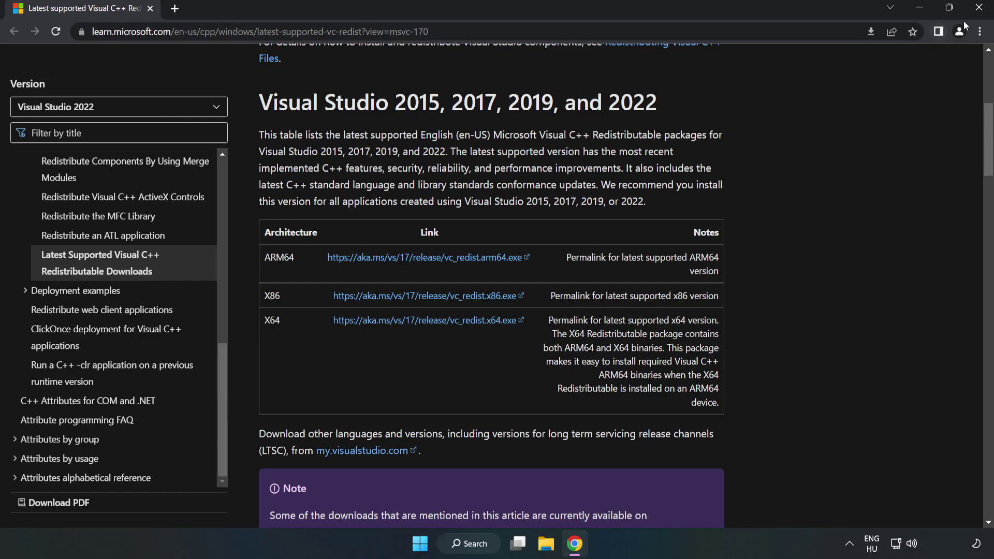
Close Chrome and show the Start menu's Sleep, Shut down and Restart options
click(979, 11)
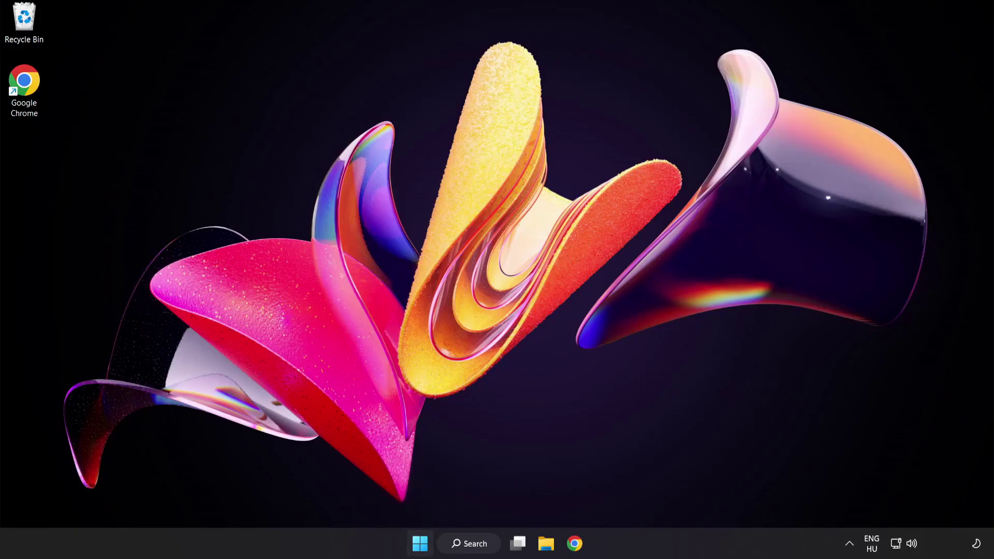
click(419, 543)
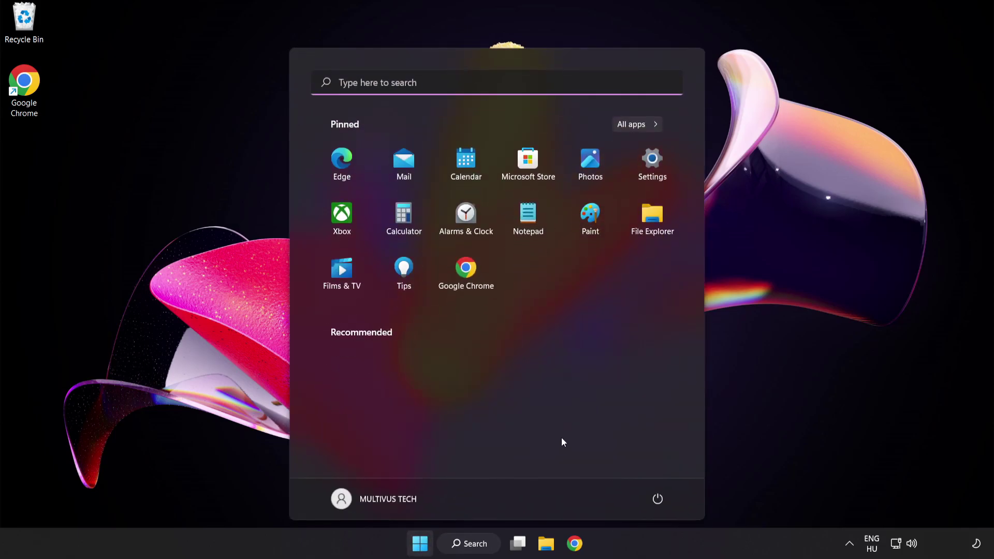
click(657, 498)
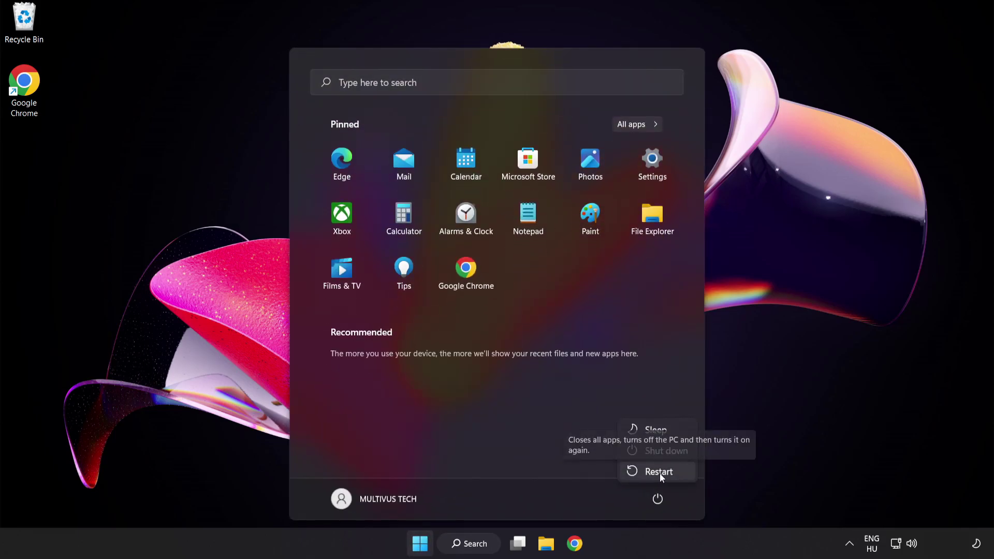